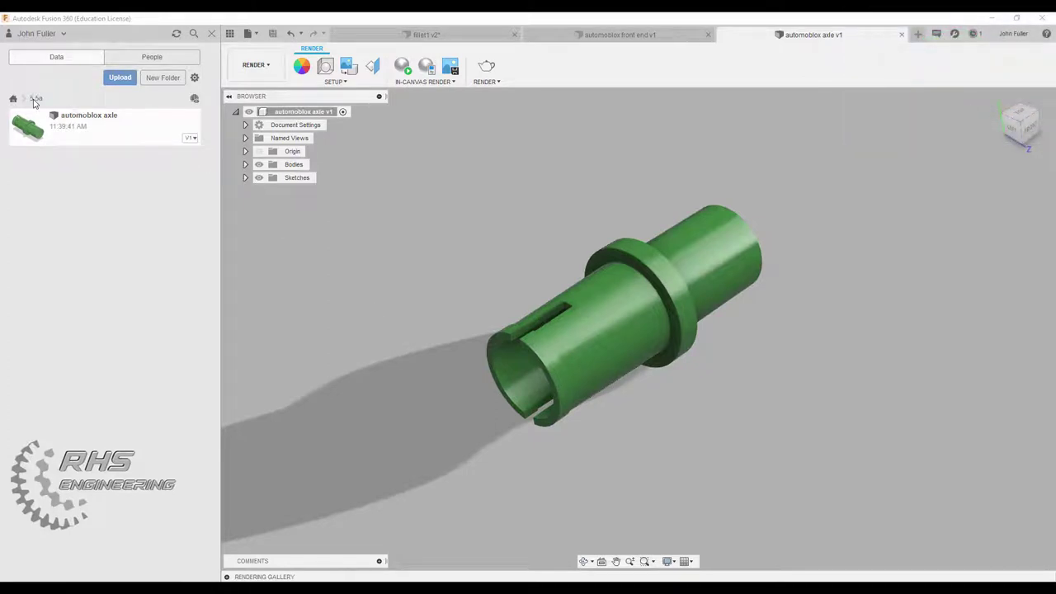
Hide the Data Panel so the green axle model fills the window
{"action": "left_click", "coordinate": [211, 34]}
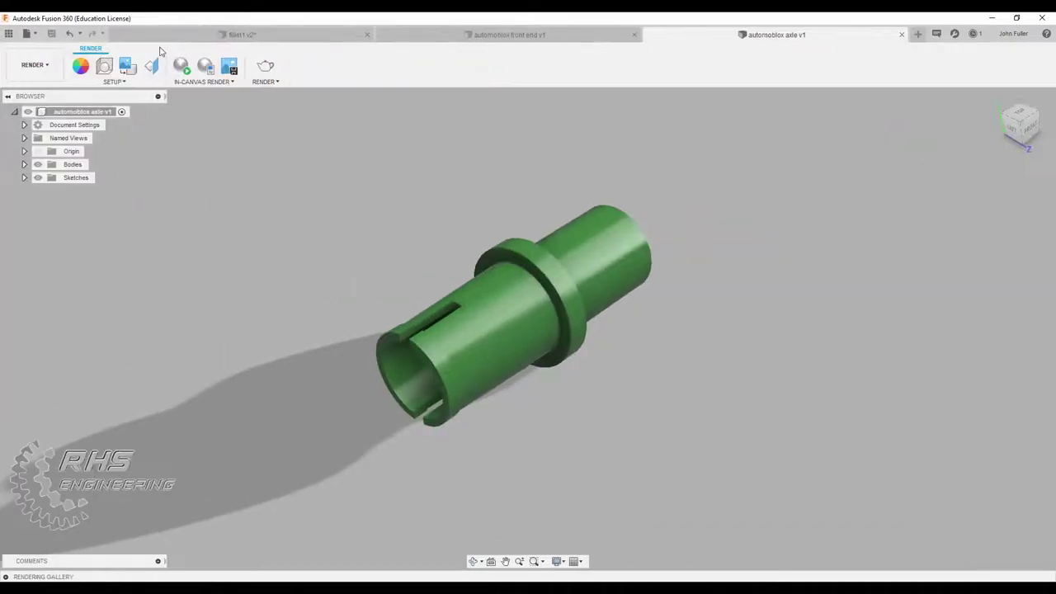
Start a new design with a sketch on the front plane, drawing construction geometry
{"action": "left_click", "coordinate": [27, 33]}
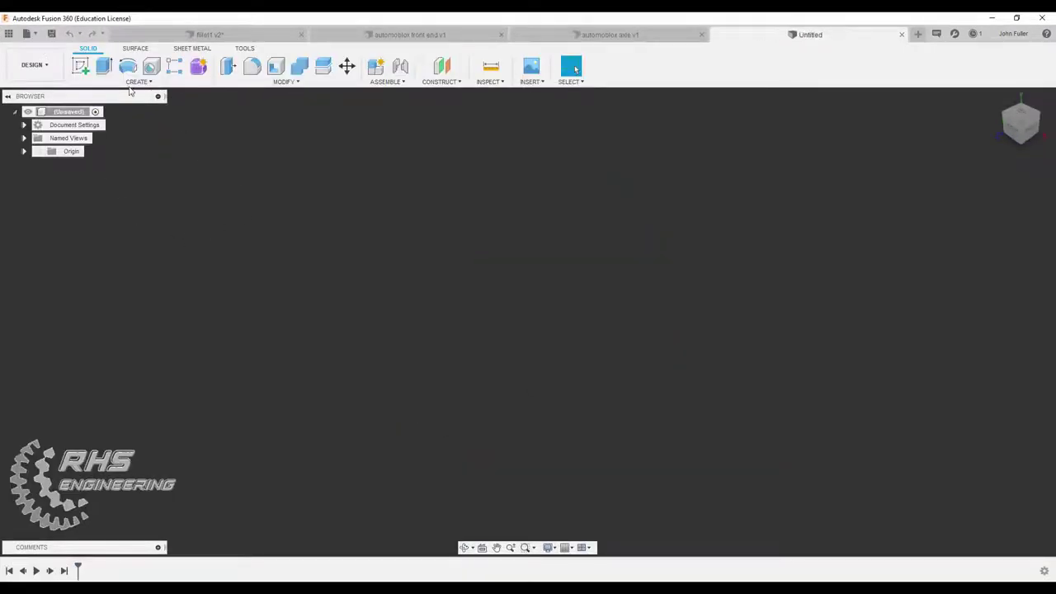
{"action": "left_click", "coordinate": [80, 66]}
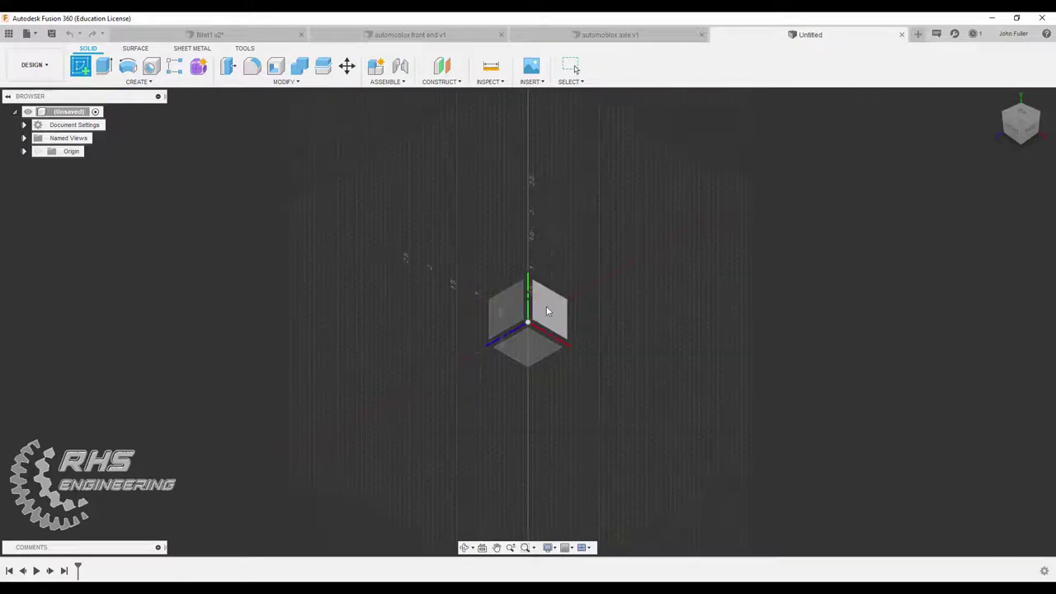
{"action": "left_click", "coordinate": [547, 310]}
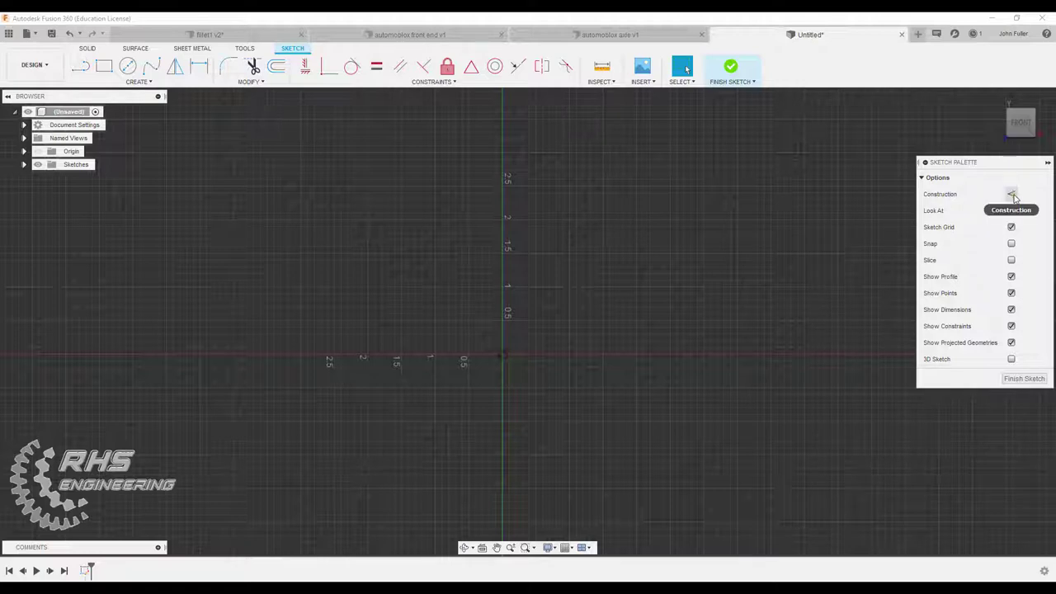
{"action": "left_click", "coordinate": [1012, 195]}
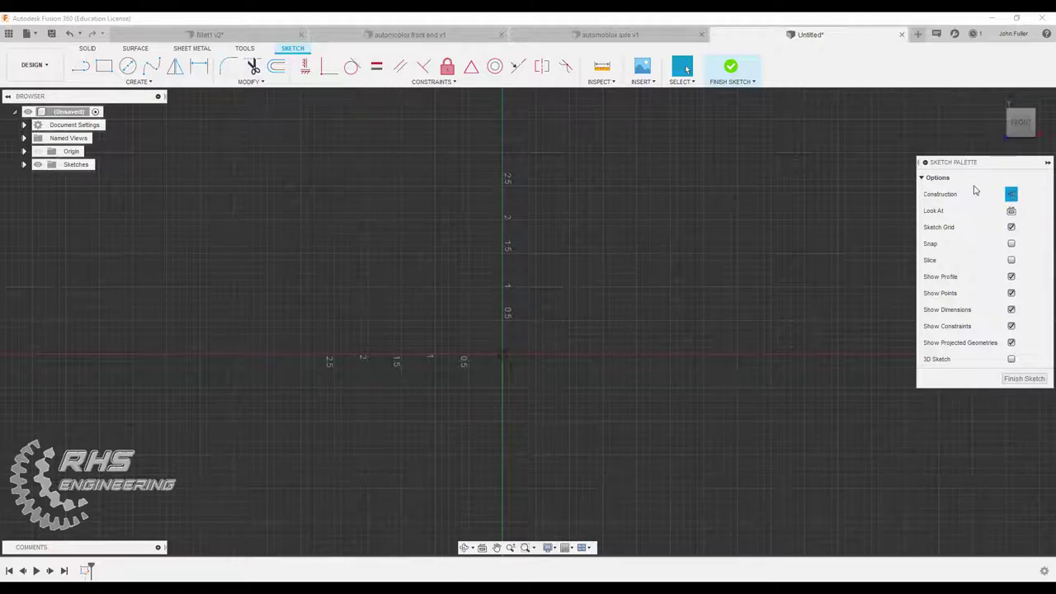
Draw a 0.88 in wide by 0.2 in tall construction rectangle from the origin and zoom in
{"action": "left_click", "coordinate": [104, 67]}
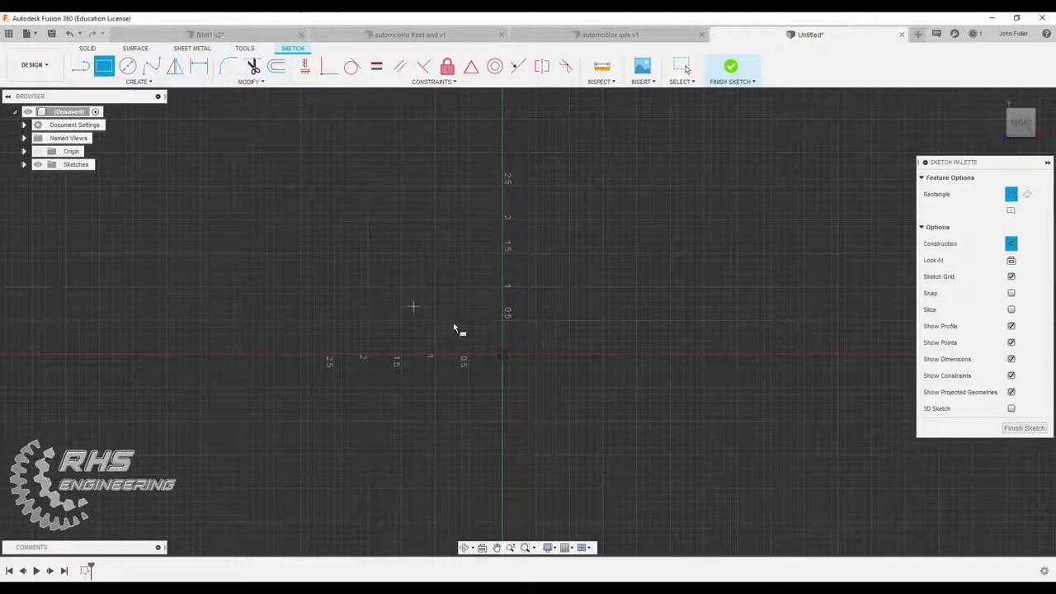
{"action": "left_click", "coordinate": [502, 353]}
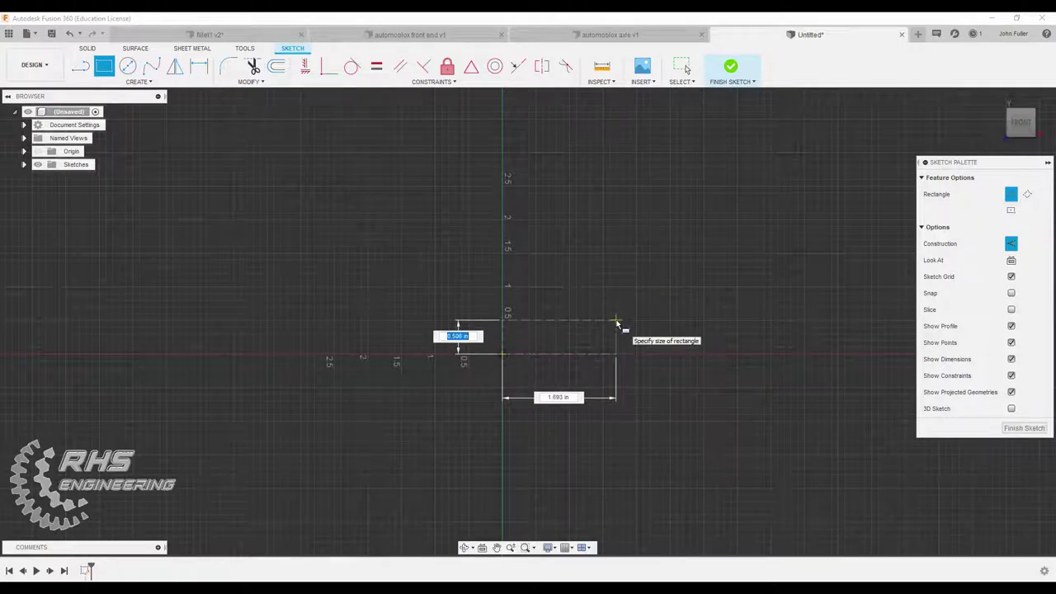
{"action": "key", "text": "BackSpace"}
{"action": "type", "text": ".2"}
{"action": "key", "text": "Tab"}
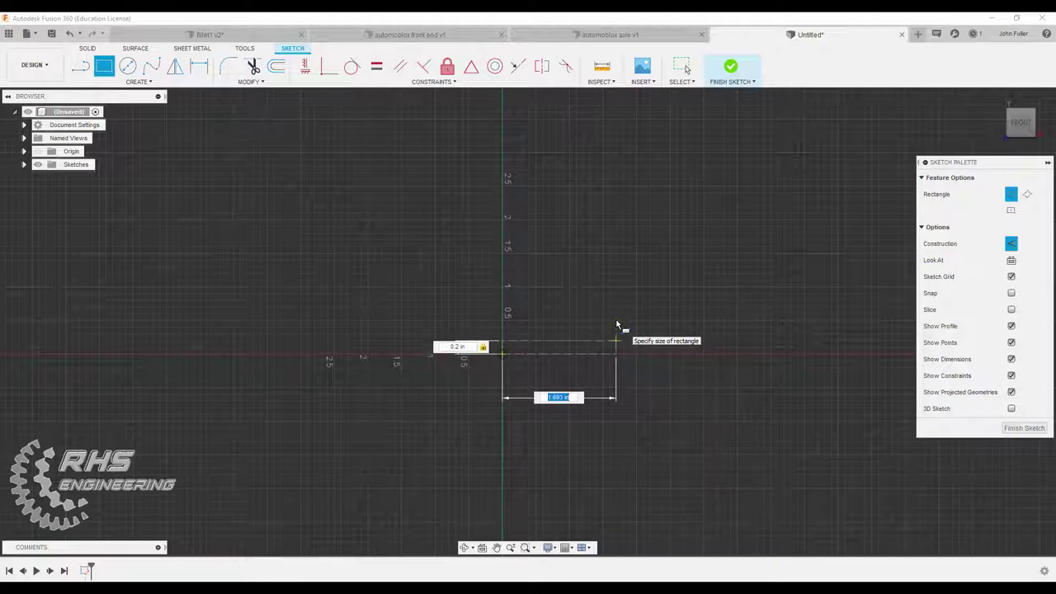
{"action": "key", "text": "BackSpace"}
{"action": "type", "text": ".88"}
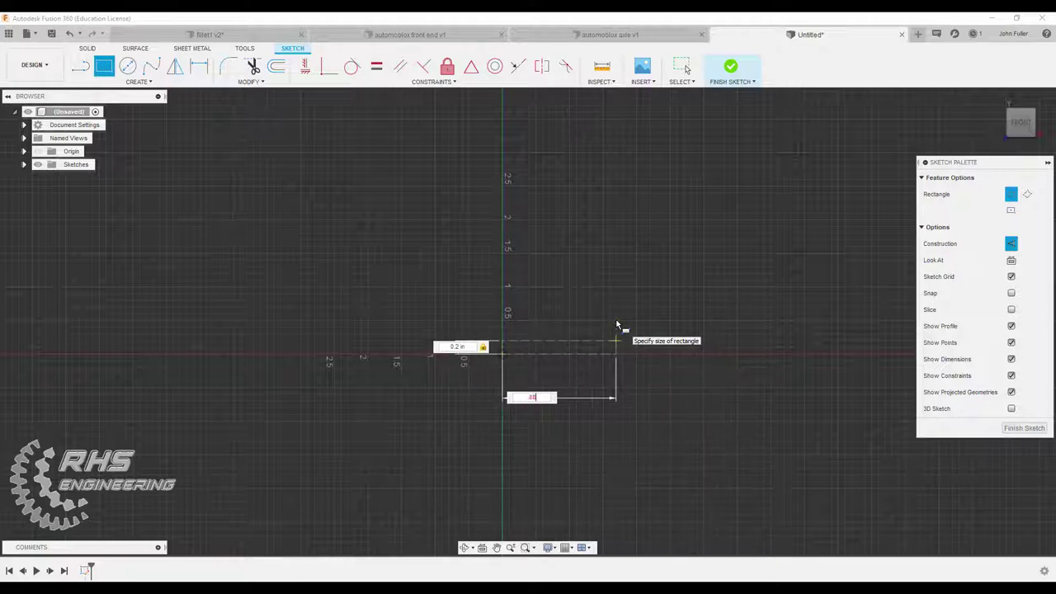
{"action": "key", "text": "Return"}
{"action": "key", "text": "Escape"}
{"action": "scroll", "coordinate": [616, 319], "scroll_direction": "up", "scroll_amount": 8}
{"action": "scroll", "coordinate": [481, 446], "scroll_direction": "up", "scroll_amount": 5}
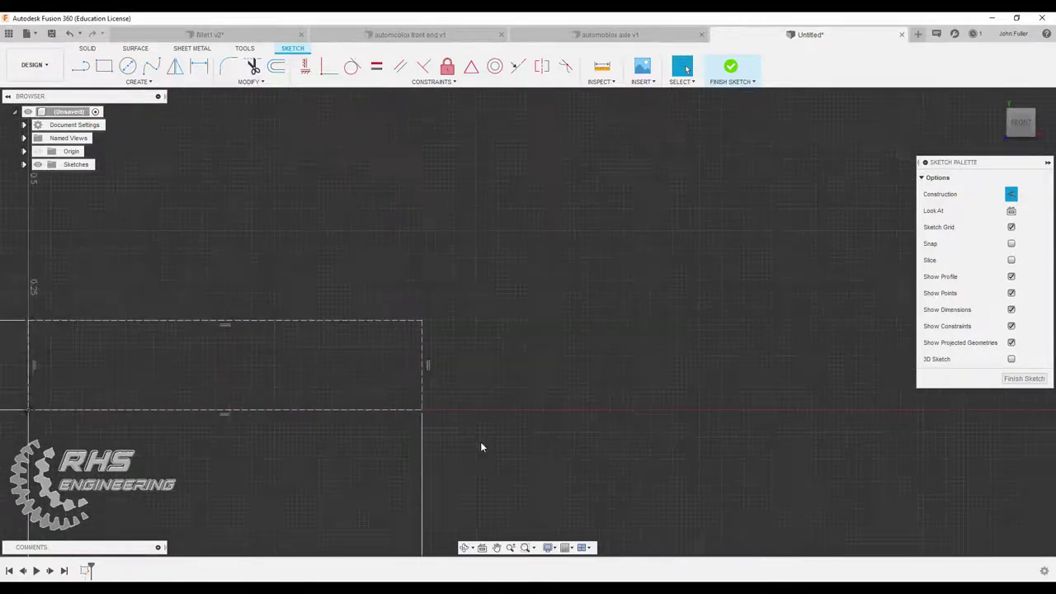
{"action": "middle_click_drag", "start_coordinate": [281, 426], "coordinate": [708, 336]}
{"action": "middle_click_drag", "start_coordinate": [584, 373], "coordinate": [593, 421]}
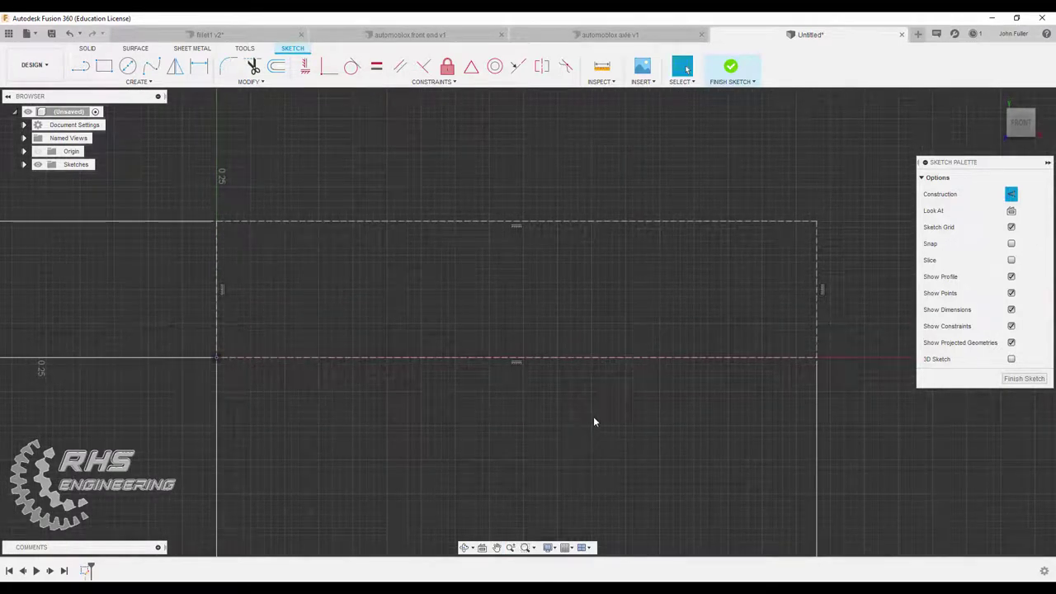
Turn construction mode off so new sketch lines are solid
{"action": "left_click", "coordinate": [1012, 194]}
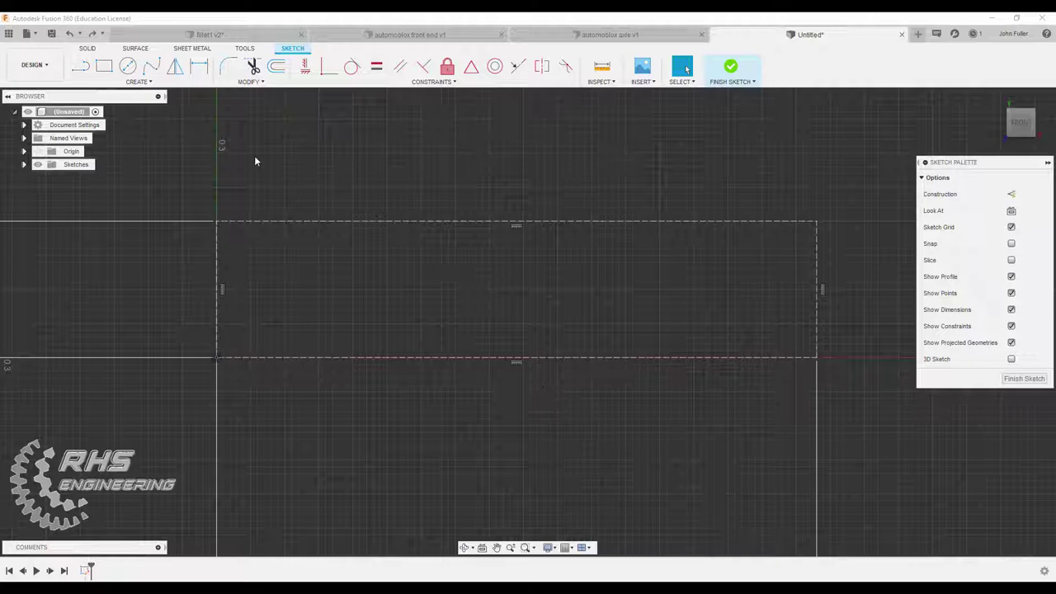
Draw solid lines from the rectangle's bottom edge up, right, and up to its right edge
{"action": "left_click", "coordinate": [80, 66]}
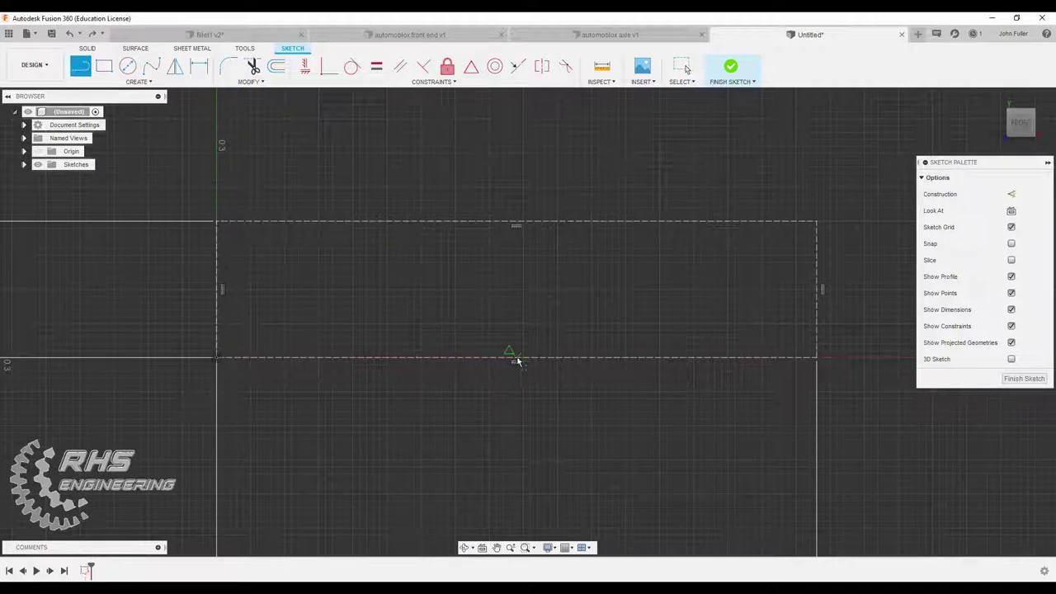
{"action": "left_click", "coordinate": [561, 360]}
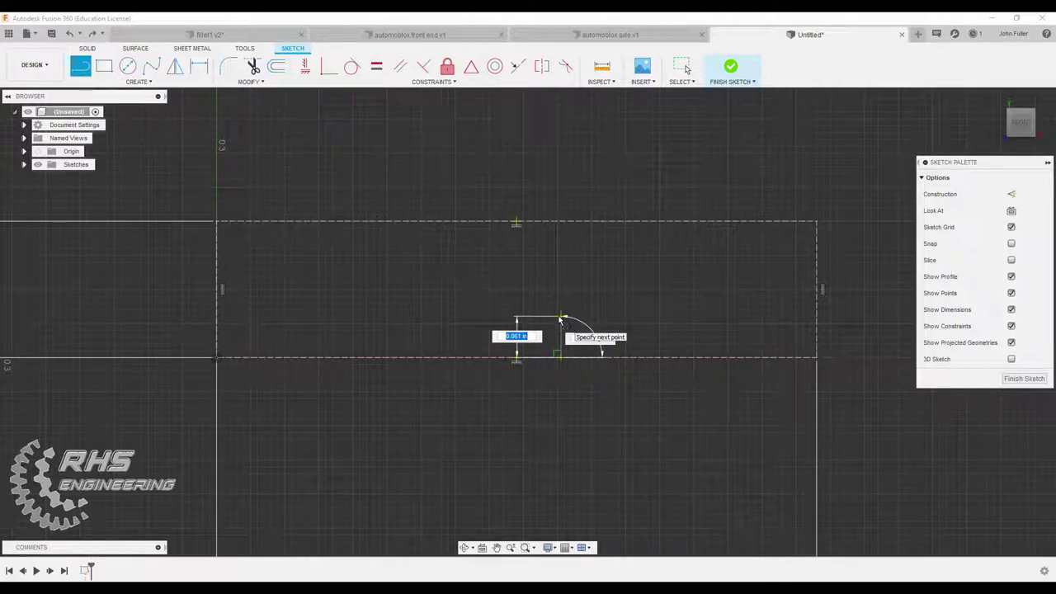
{"action": "left_click", "coordinate": [561, 317]}
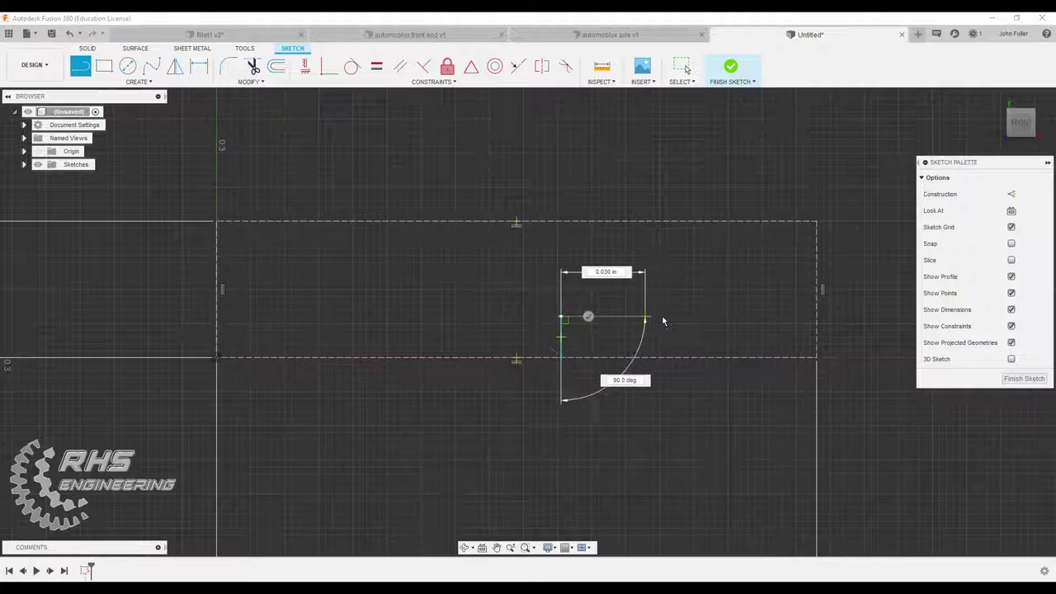
{"action": "left_click", "coordinate": [770, 318]}
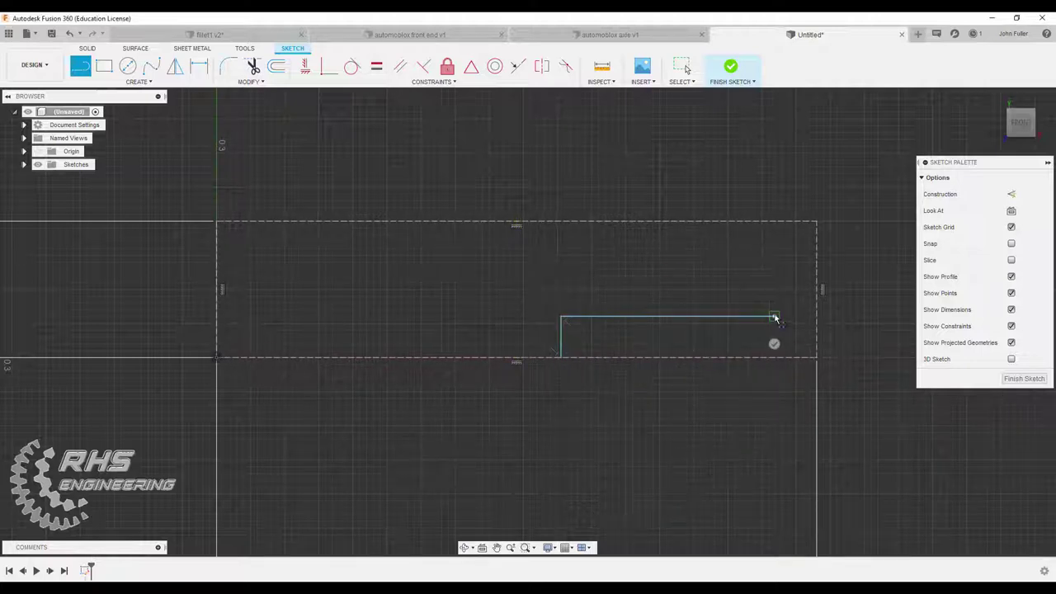
{"action": "left_click", "coordinate": [774, 297]}
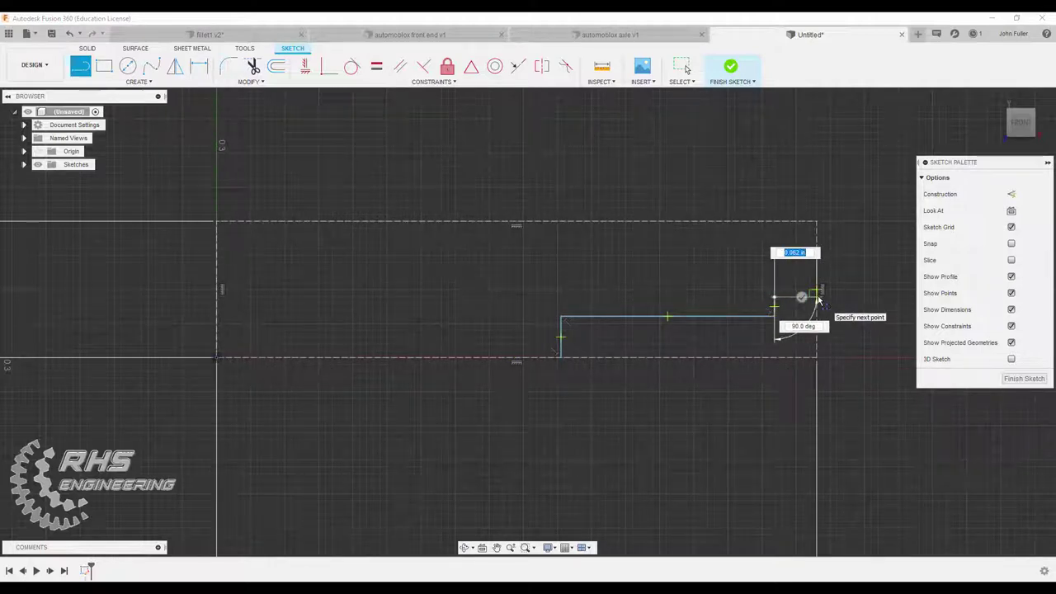
{"action": "double_click", "coordinate": [817, 297]}
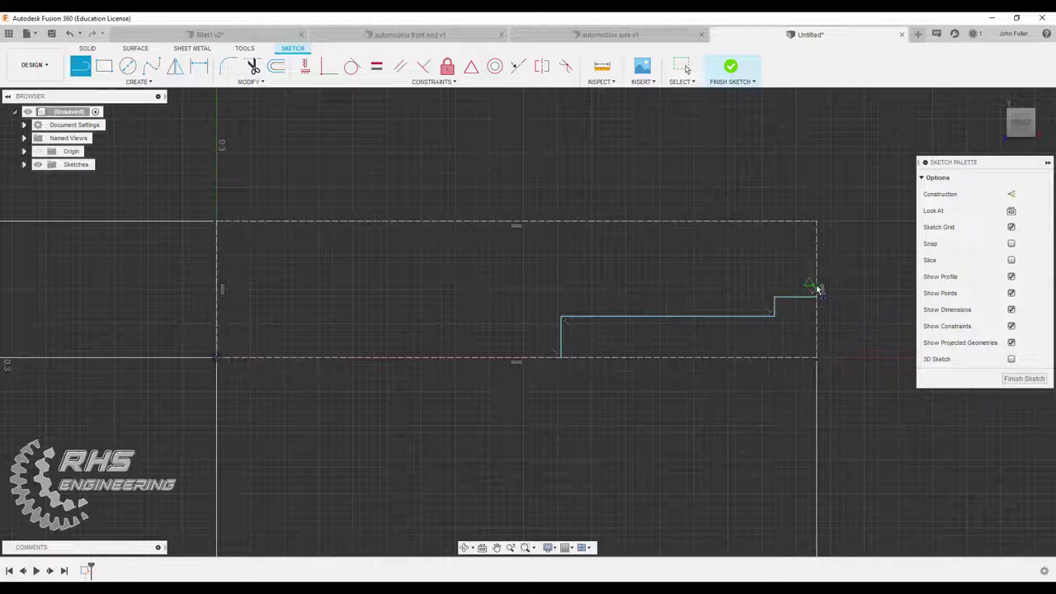
Continue the outline up the right edge, back left, and up to the top edge
{"action": "left_click", "coordinate": [816, 277]}
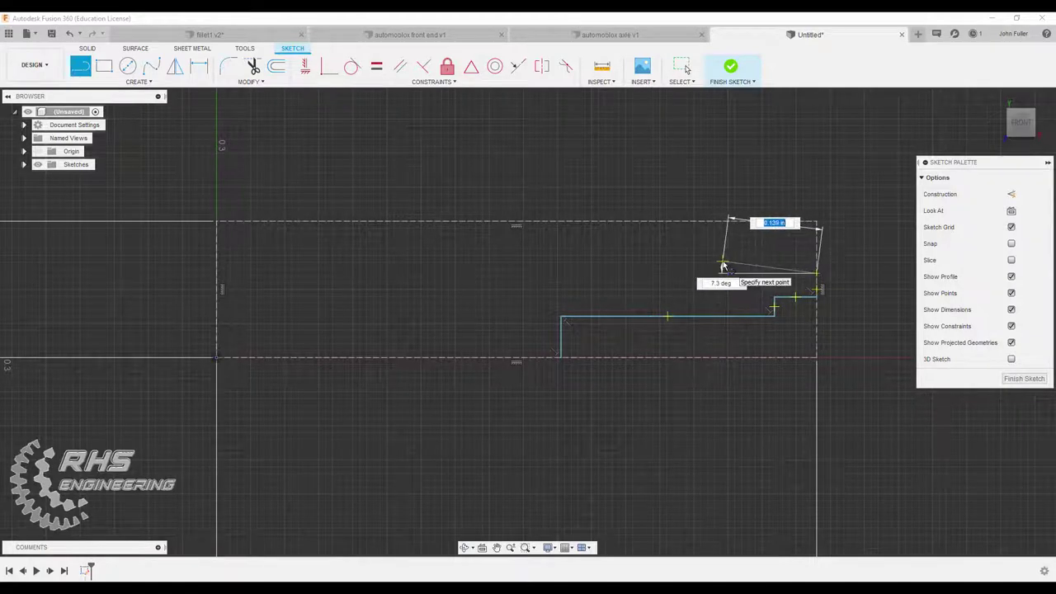
{"action": "key", "text": "Escape"}
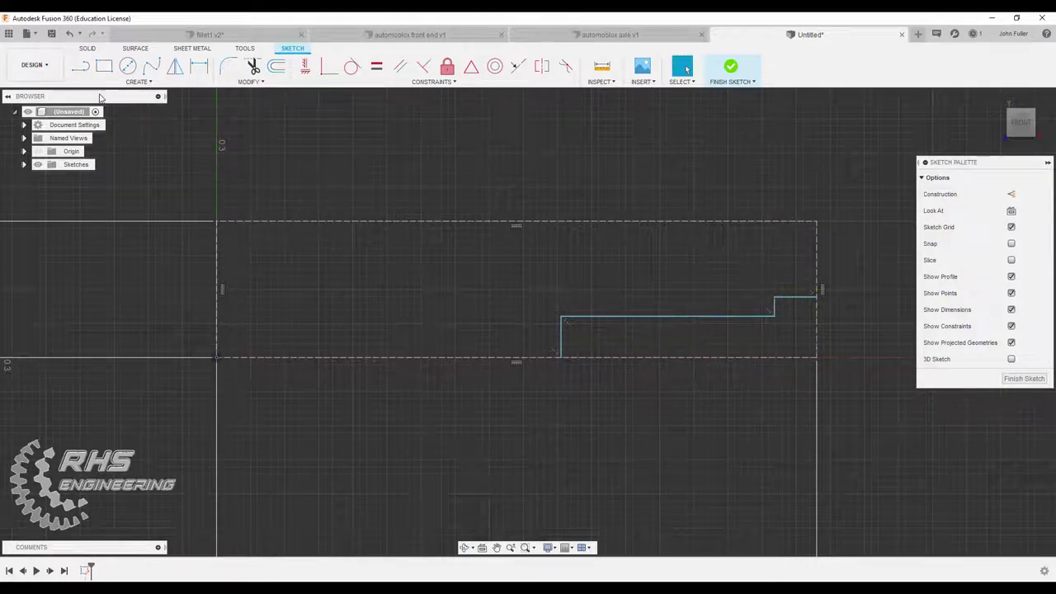
{"action": "left_click", "coordinate": [83, 69]}
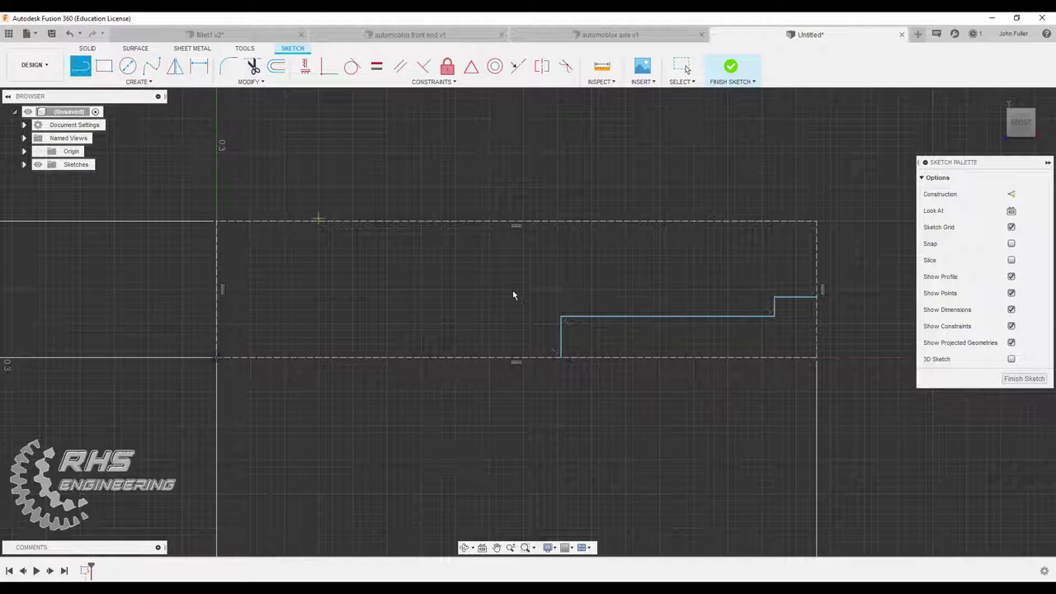
{"action": "left_click", "coordinate": [817, 297]}
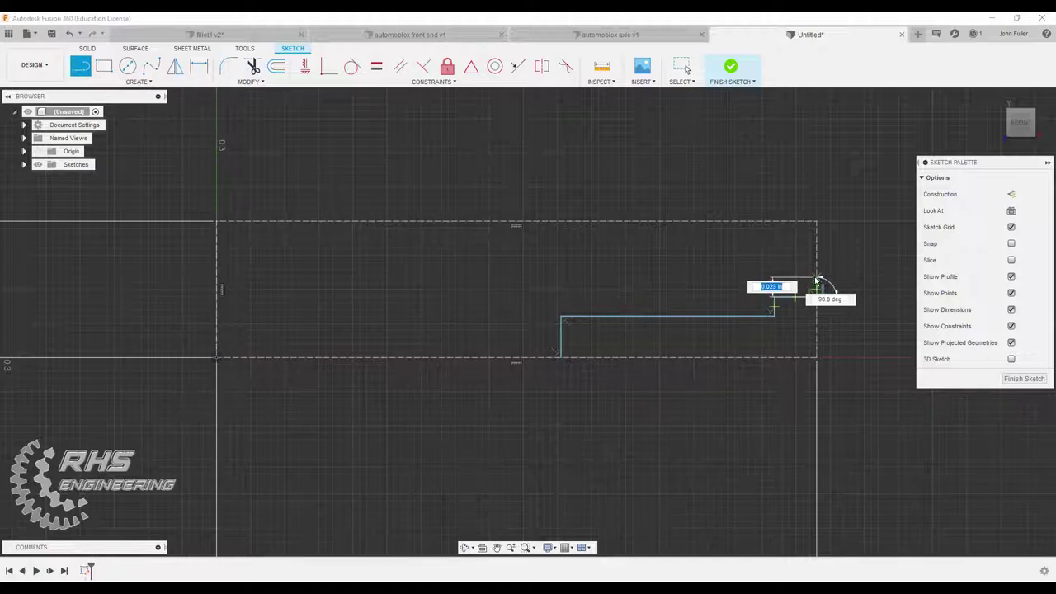
{"action": "left_click", "coordinate": [817, 282]}
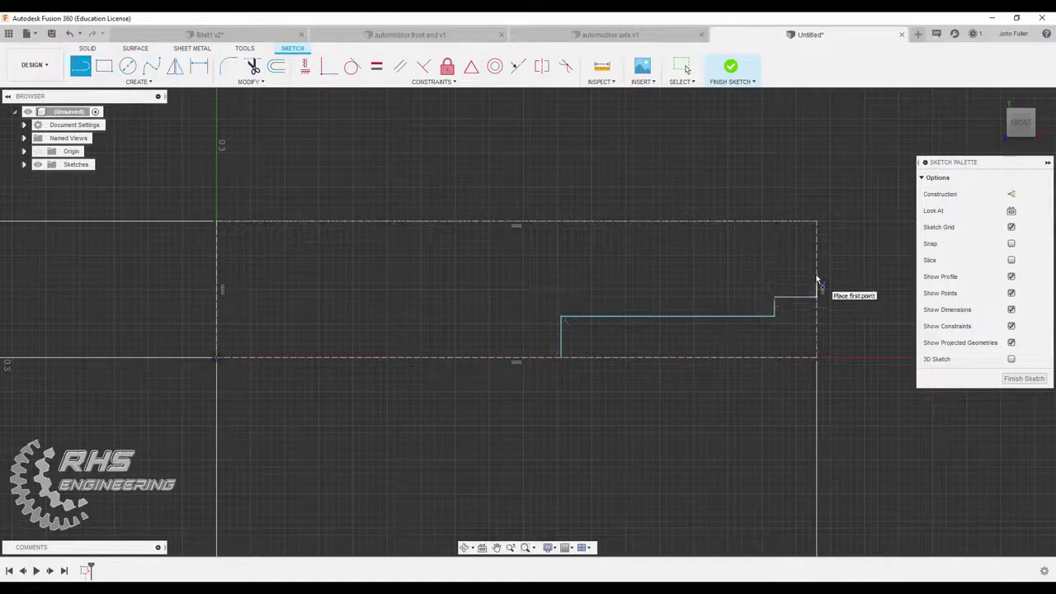
{"action": "left_click", "coordinate": [576, 281]}
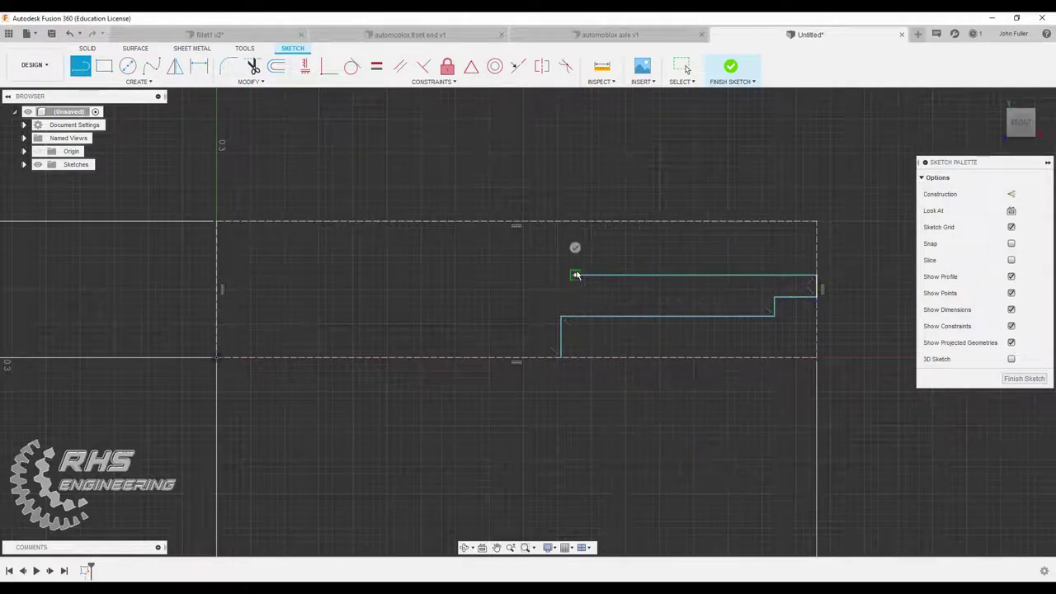
{"action": "left_click", "coordinate": [575, 223]}
{"action": "mouse_move", "coordinate": [574, 222]}
{"action": "left_mouse_down"}
{"action": "mouse_move", "coordinate": [469, 225]}
{"action": "mouse_move", "coordinate": [484, 223]}
{"action": "left_mouse_up"}
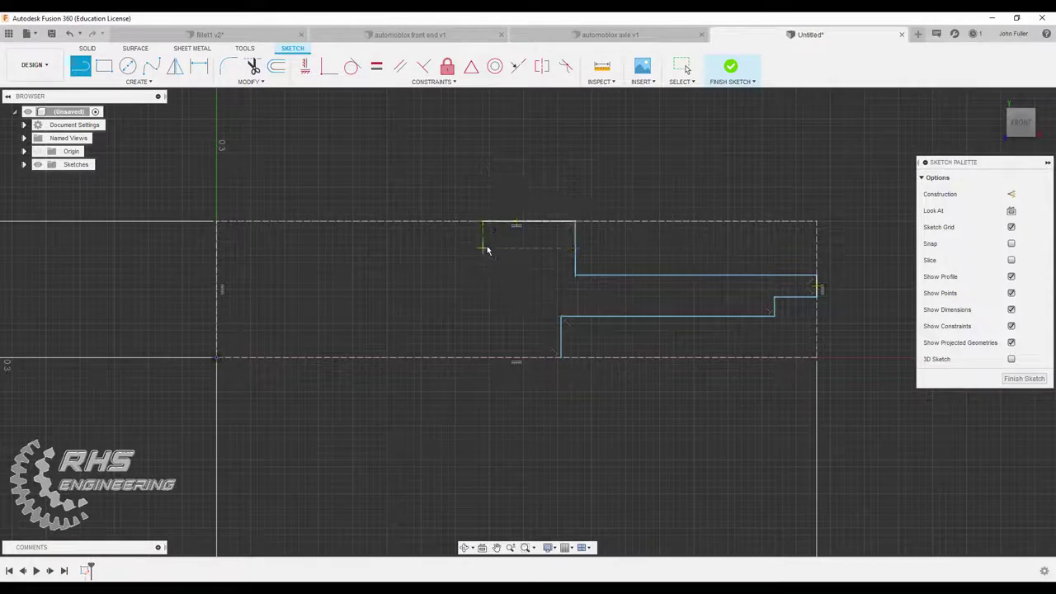
Extend the outline left with a slanted segment, the left-end step, and an inner horizontal line
{"action": "left_click", "coordinate": [485, 248]}
{"action": "mouse_move", "coordinate": [476, 252]}
{"action": "left_mouse_down"}
{"action": "mouse_move", "coordinate": [467, 260]}
{"action": "mouse_move", "coordinate": [484, 255]}
{"action": "left_mouse_up"}
{"action": "key", "text": "Escape"}
{"action": "left_click_drag", "start_coordinate": [483, 254], "coordinate": [266, 286]}
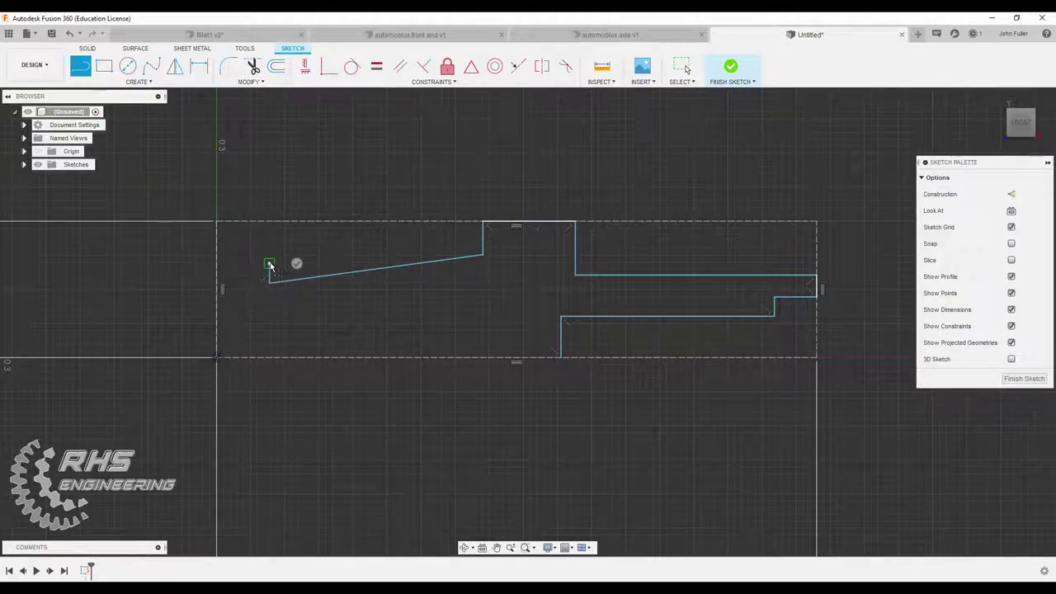
{"action": "left_click", "coordinate": [218, 266]}
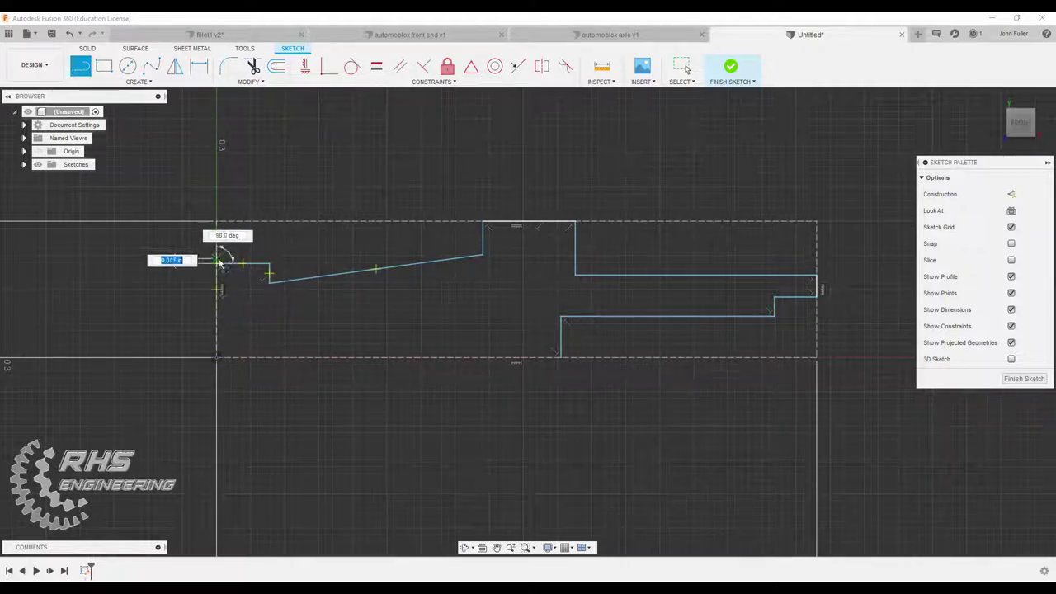
{"action": "left_click", "coordinate": [218, 301]}
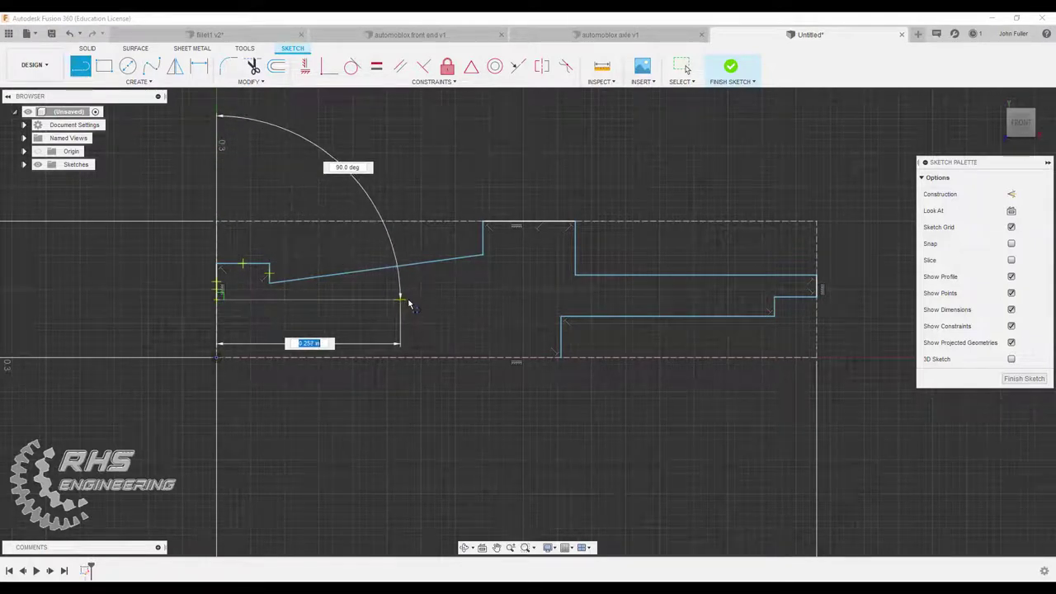
{"action": "left_click", "coordinate": [392, 302]}
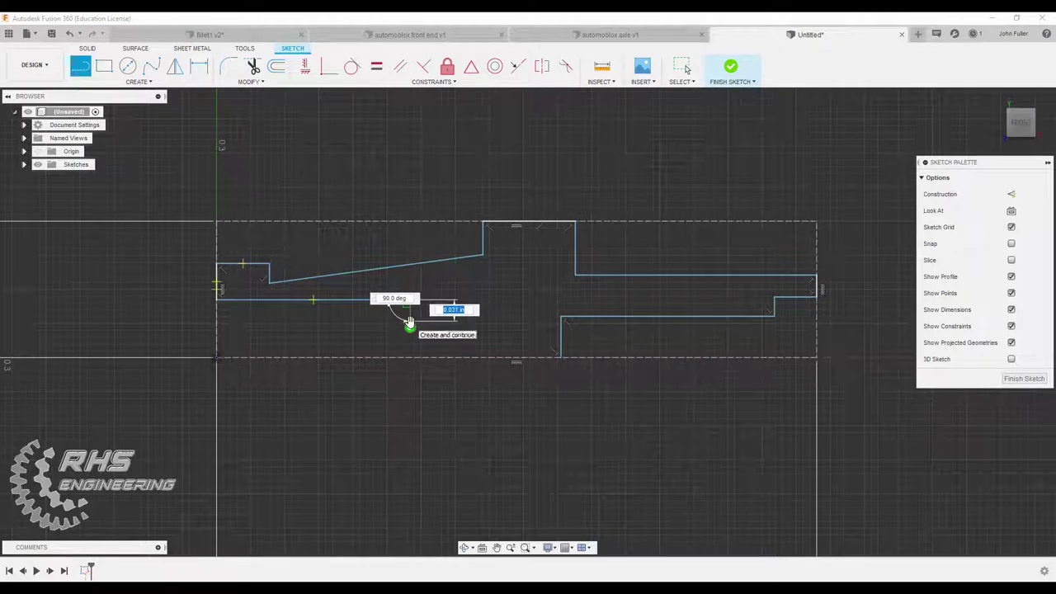
{"action": "key", "text": "Escape"}
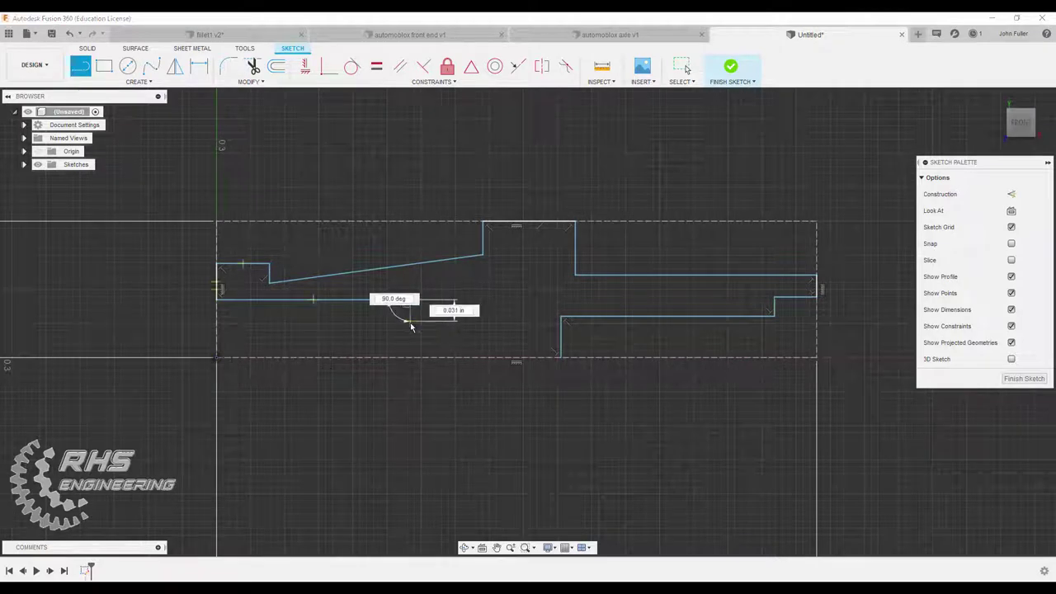
Add the downward step and a line dropping to the rectangle's bottom boundary
{"action": "left_click", "coordinate": [411, 328]}
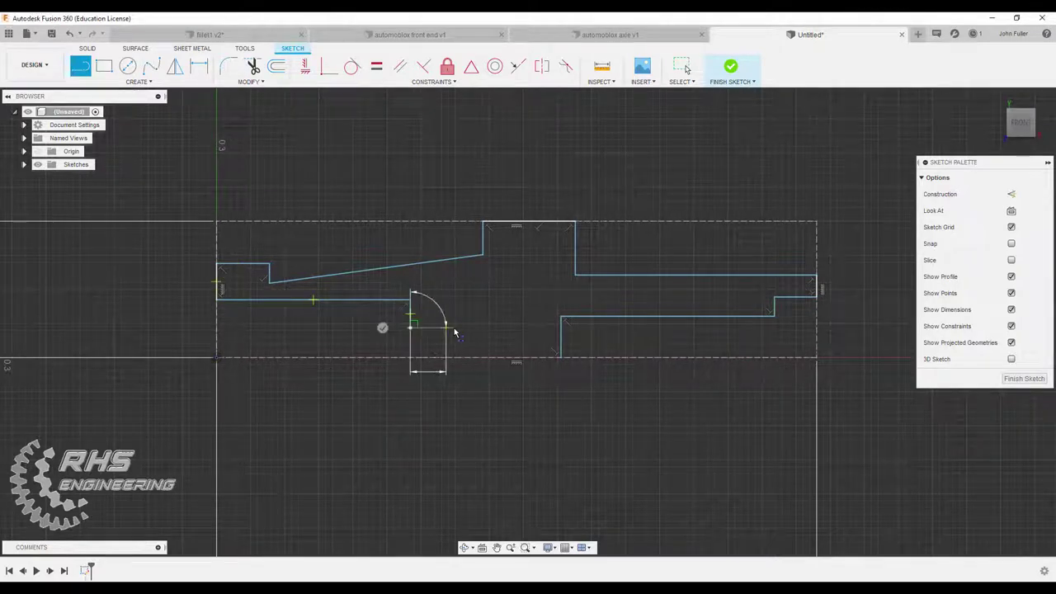
{"action": "double_click", "coordinate": [499, 328]}
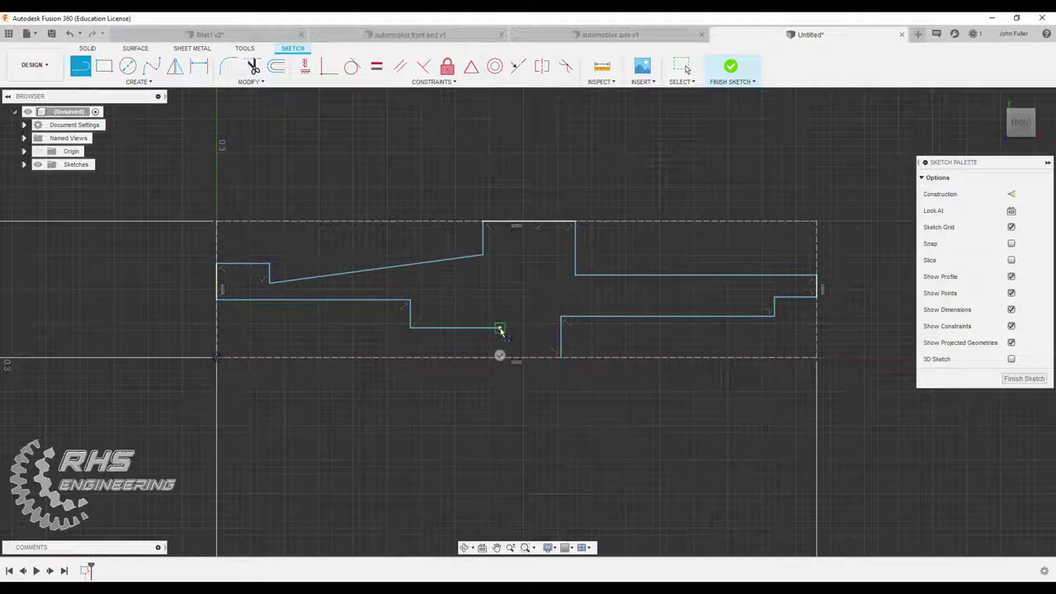
{"action": "left_click", "coordinate": [499, 329]}
{"action": "left_click", "coordinate": [499, 357]}
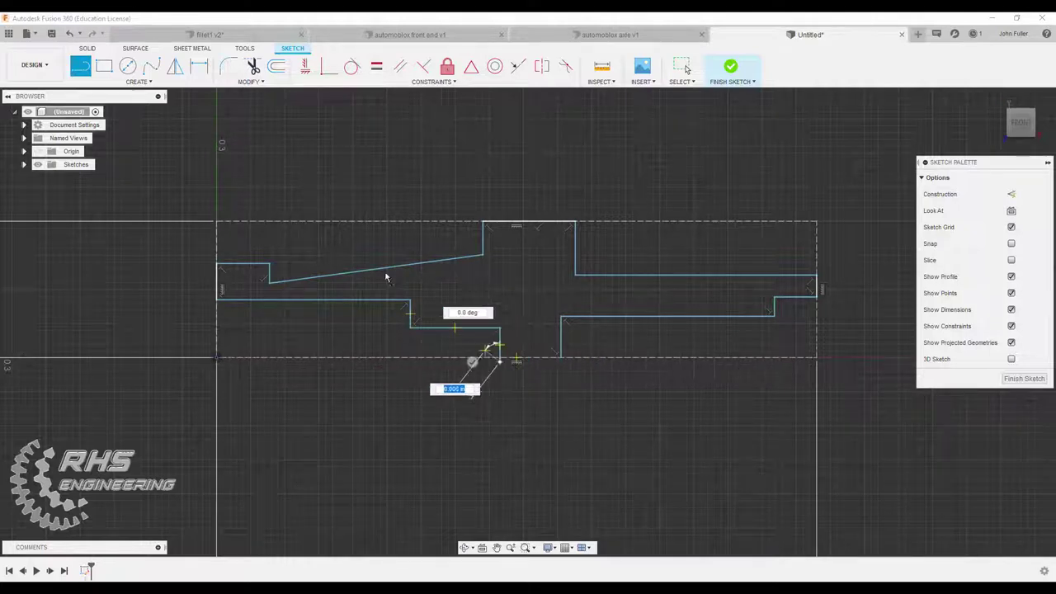
{"action": "left_click", "coordinate": [80, 66]}
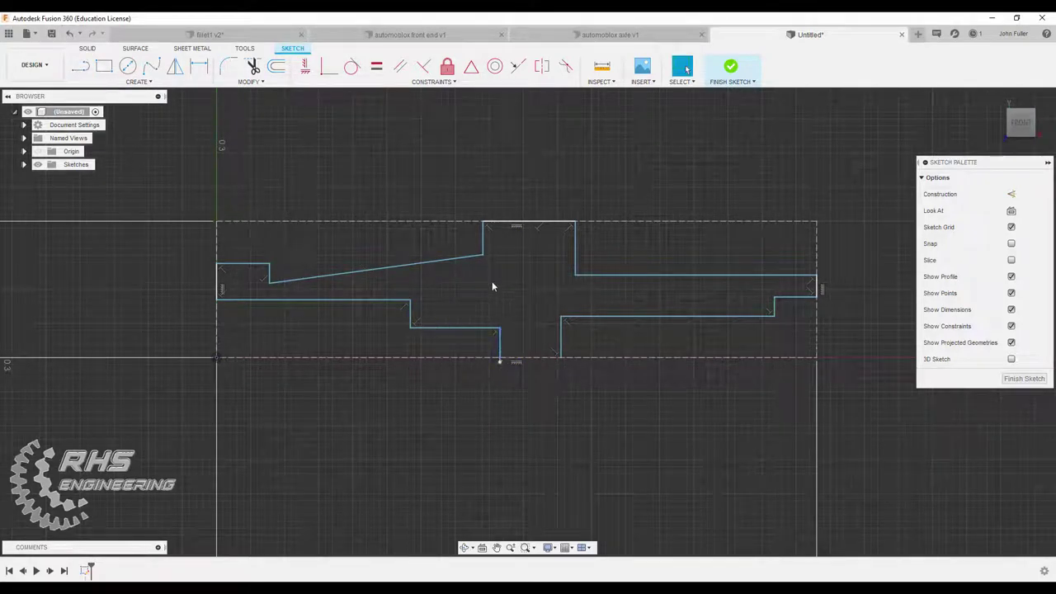
Redraw the last line as a short vertical plus a horizontal joining the existing endpoint
{"action": "left_click", "coordinate": [70, 35]}
{"action": "left_click", "coordinate": [80, 66]}
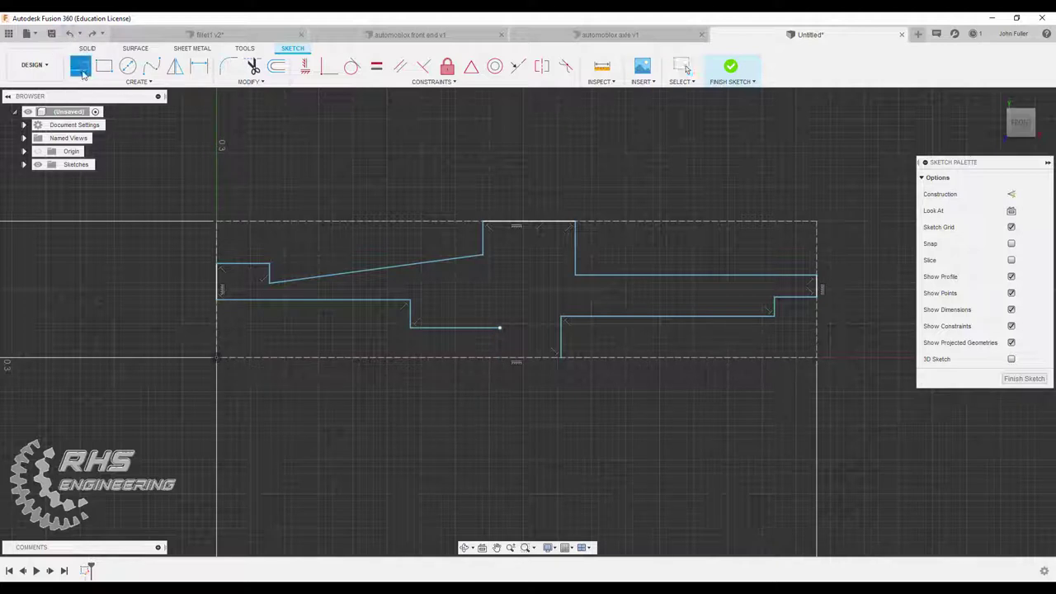
{"action": "left_click", "coordinate": [499, 329]}
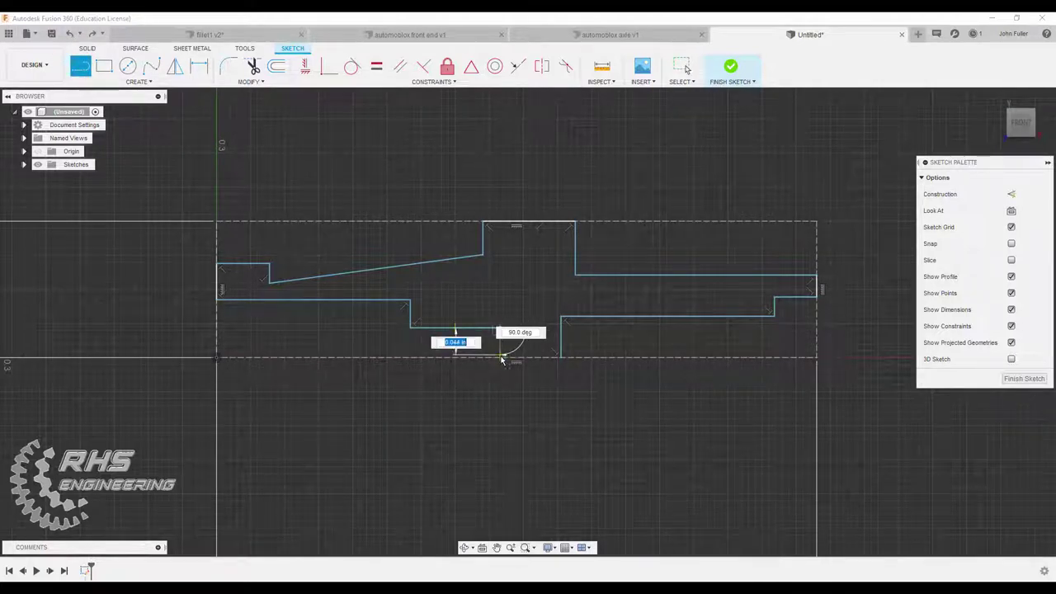
{"action": "left_click", "coordinate": [501, 358]}
{"action": "left_click", "coordinate": [561, 358]}
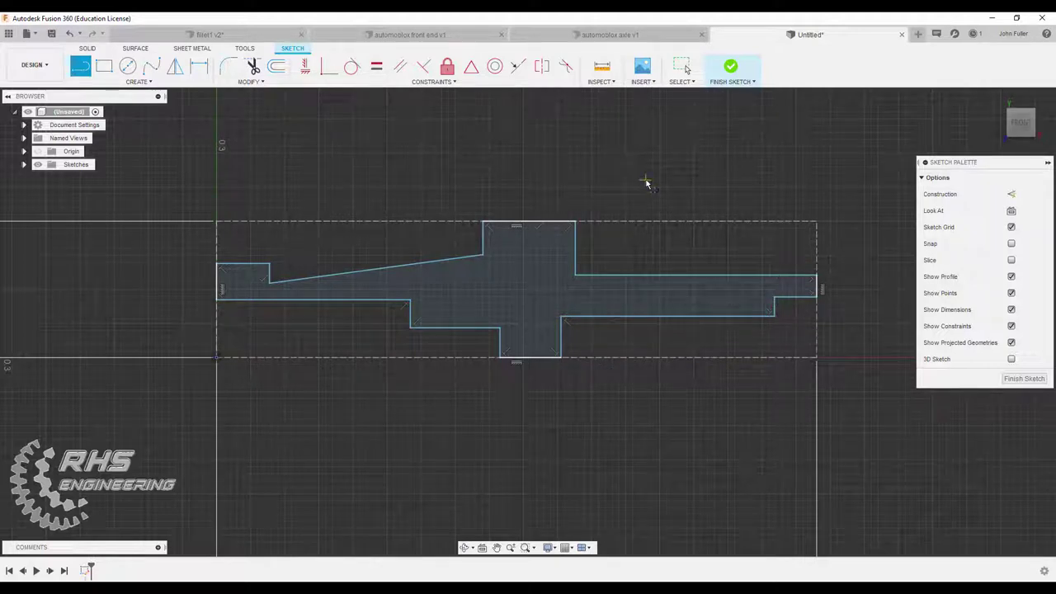
{"action": "left_click", "coordinate": [81, 67]}
{"action": "key", "text": "Escape"}
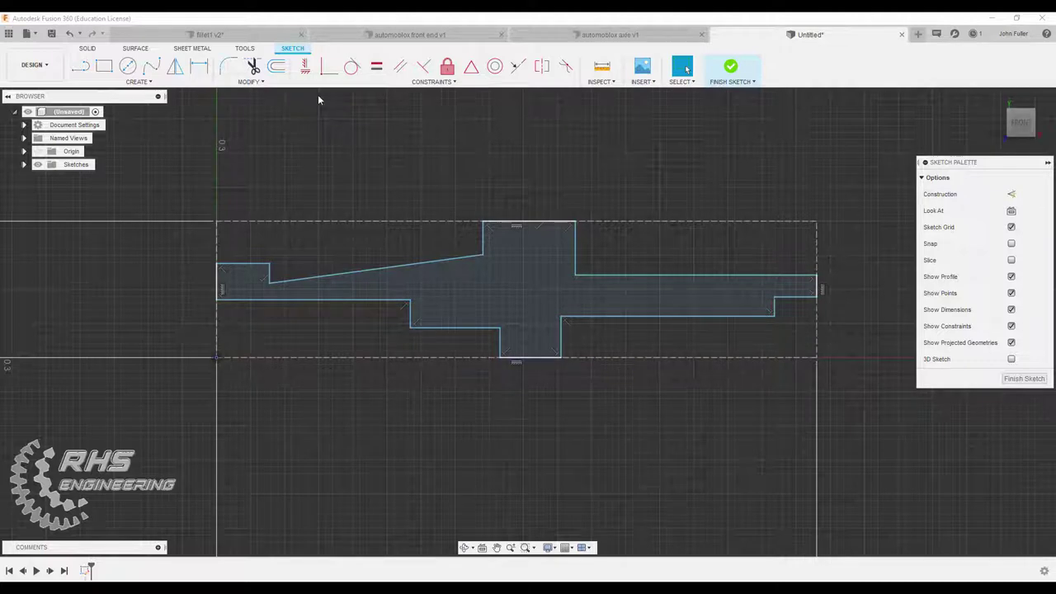
Align the centre block's corners vertically and level the slanted line's end with the right shoulder
{"action": "left_click", "coordinate": [305, 68]}
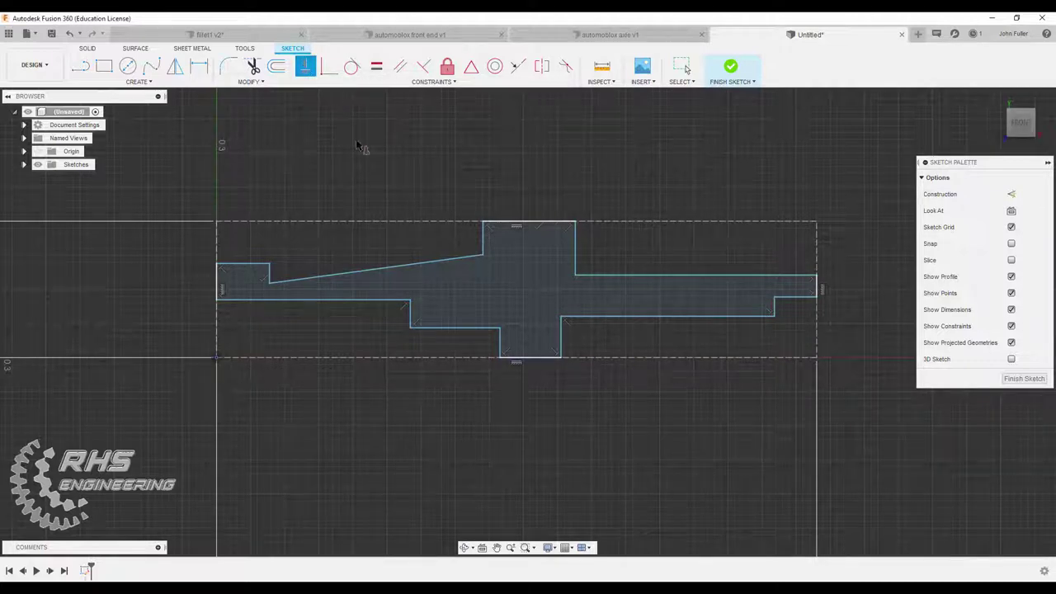
{"action": "left_click", "coordinate": [483, 256]}
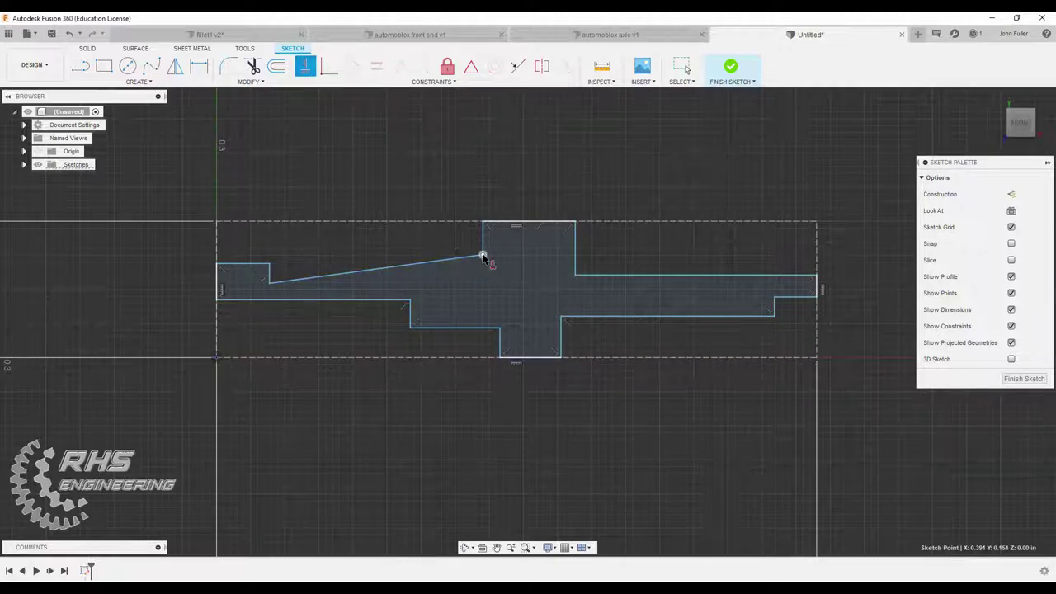
{"action": "left_click", "coordinate": [500, 330]}
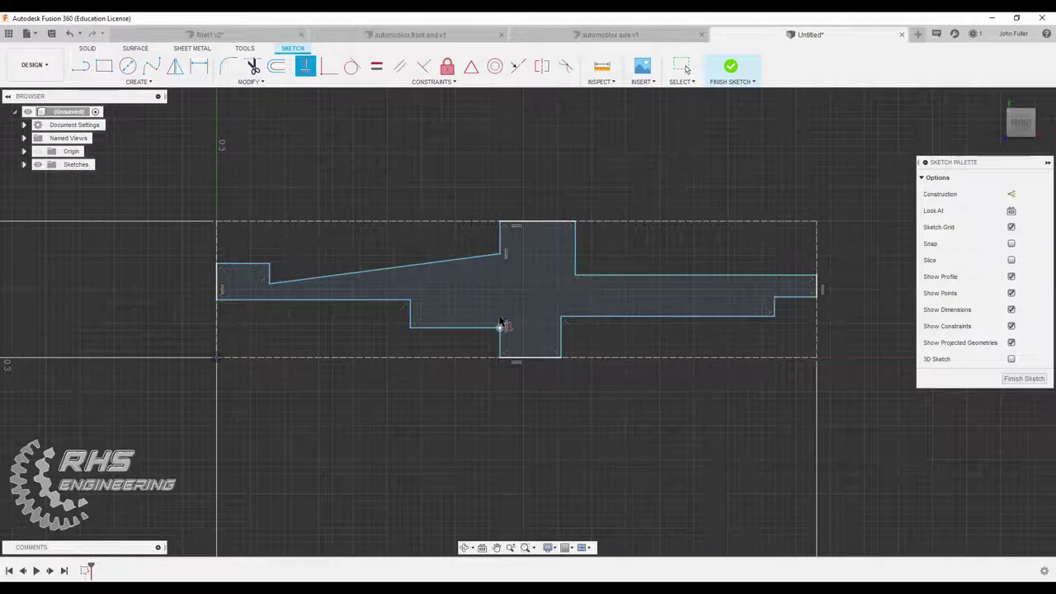
{"action": "left_click", "coordinate": [270, 284]}
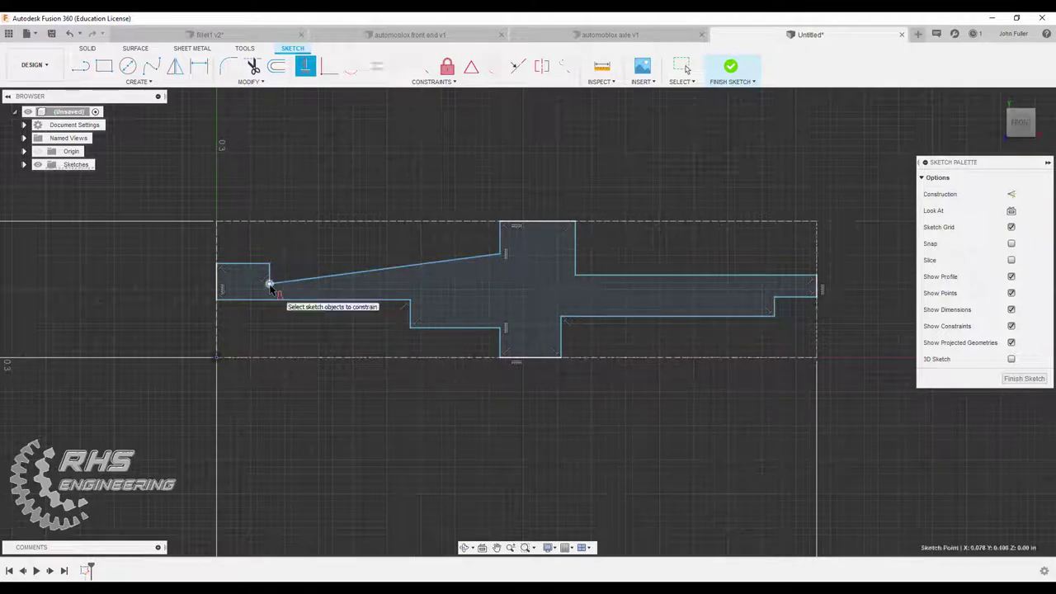
{"action": "left_click", "coordinate": [575, 276]}
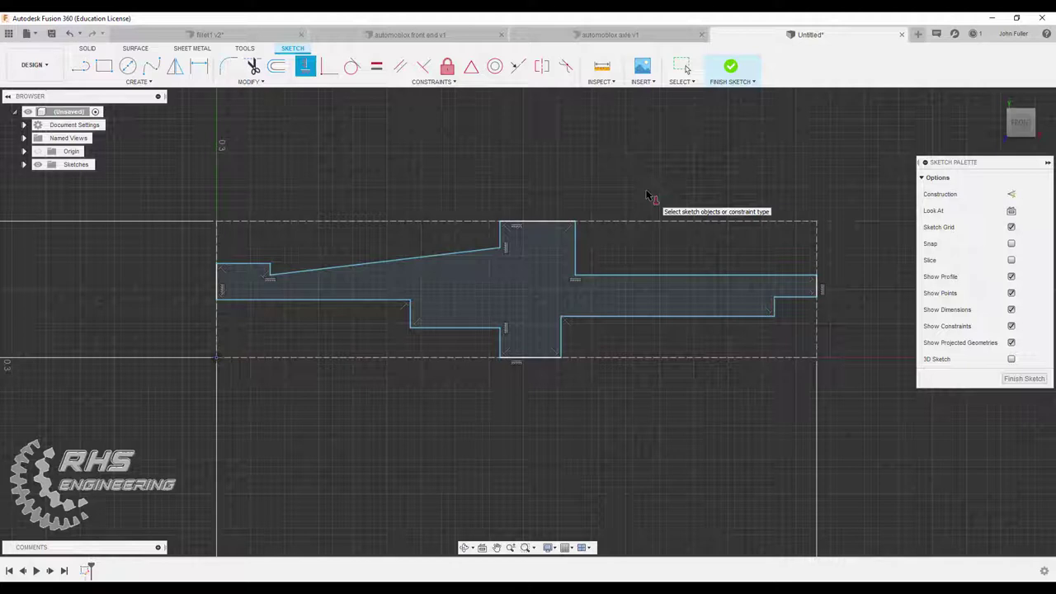
{"action": "key", "text": "Escape"}
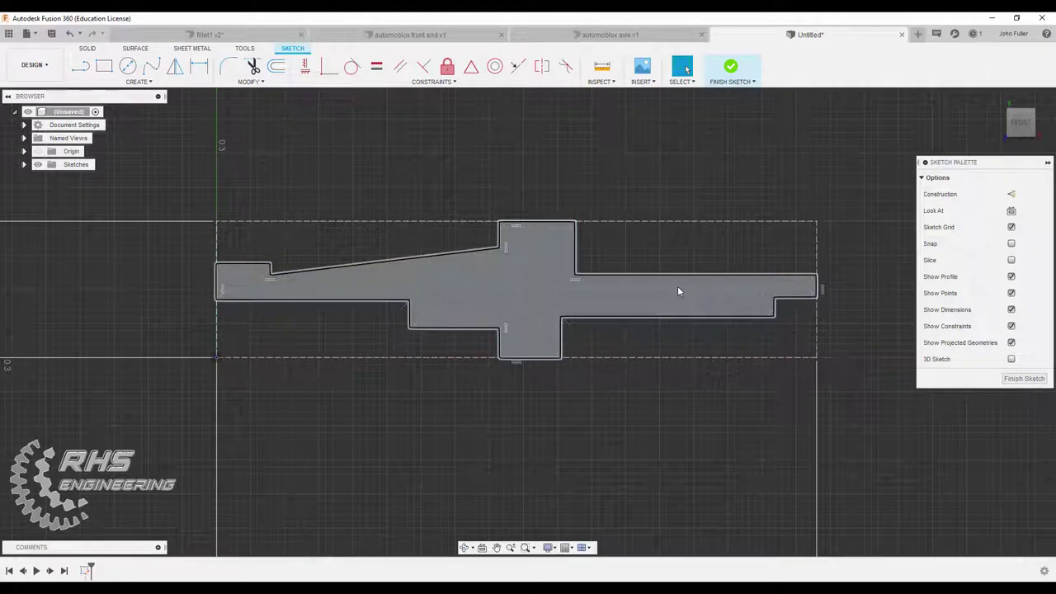
Dimension the right-side step widths to 0.33 in and 0.05 in
{"action": "left_click", "coordinate": [199, 70]}
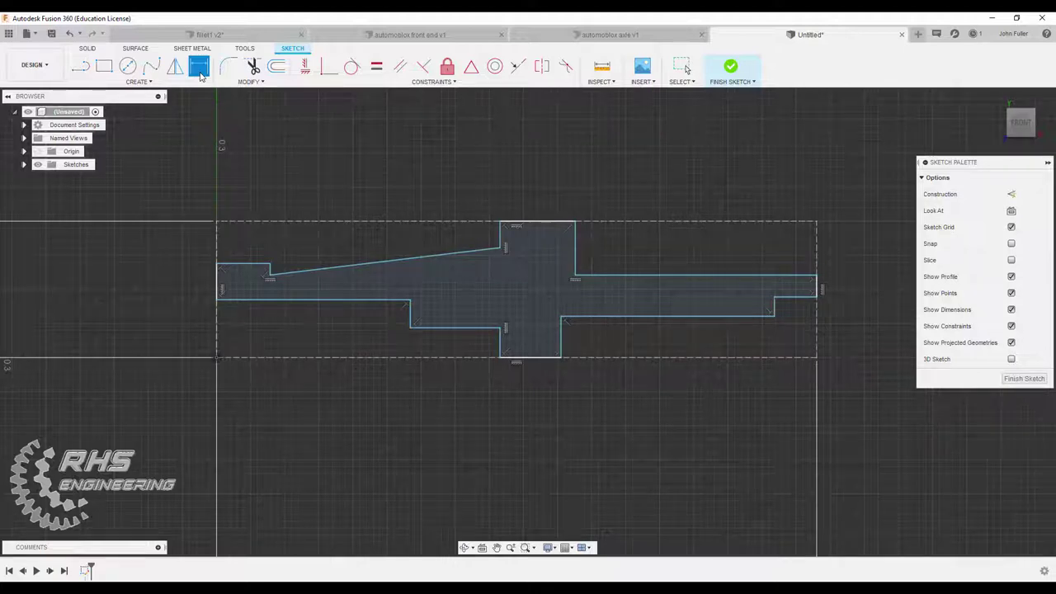
{"action": "left_click", "coordinate": [561, 336]}
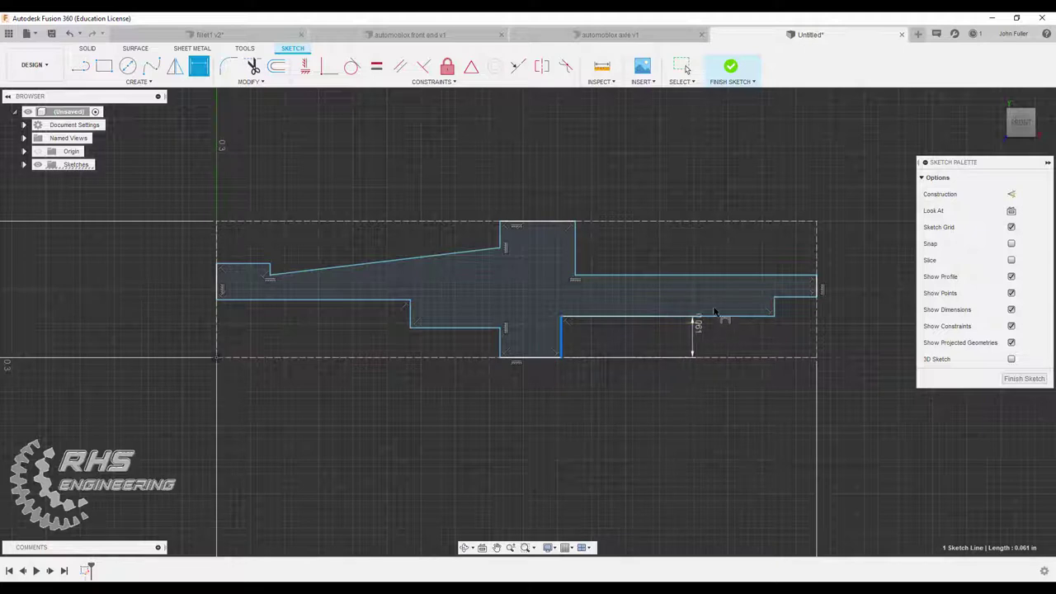
{"action": "left_click", "coordinate": [774, 307]}
{"action": "left_click", "coordinate": [686, 335]}
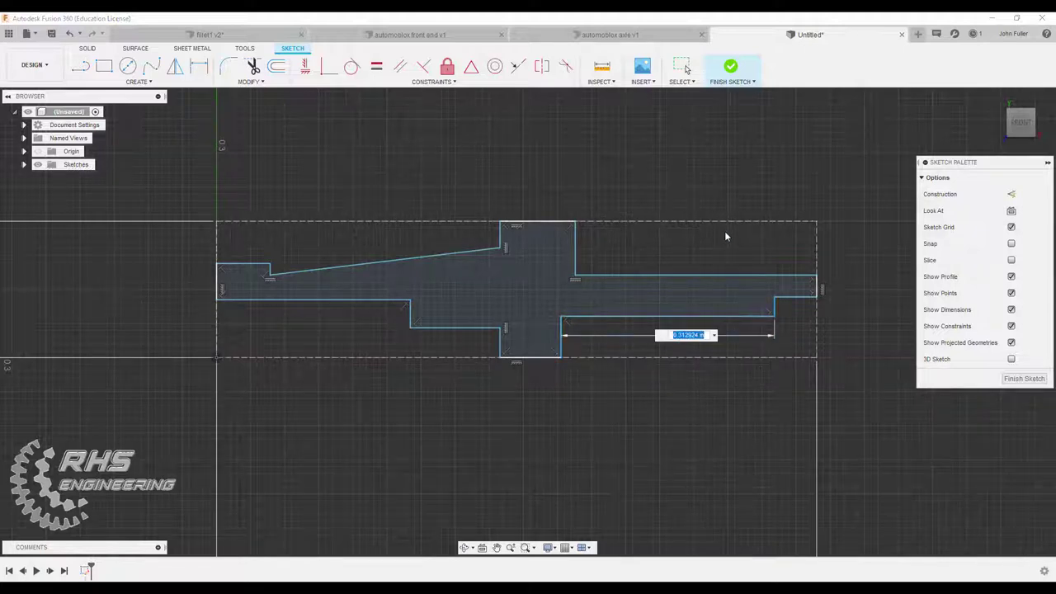
{"action": "type", "text": "33"}
{"action": "key", "text": "Return"}
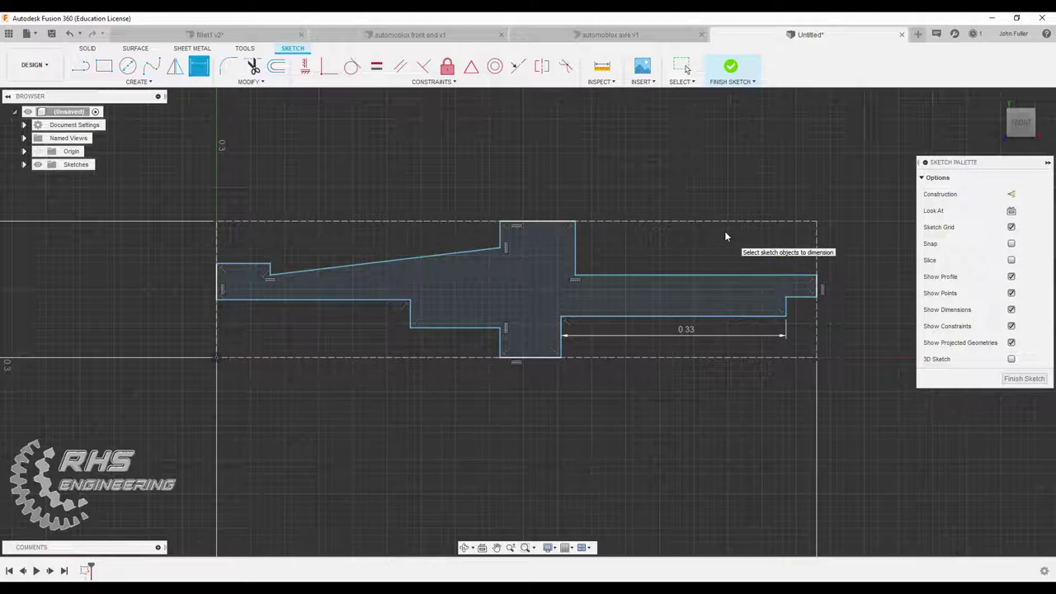
{"action": "left_click", "coordinate": [788, 307]}
{"action": "left_click", "coordinate": [816, 293]}
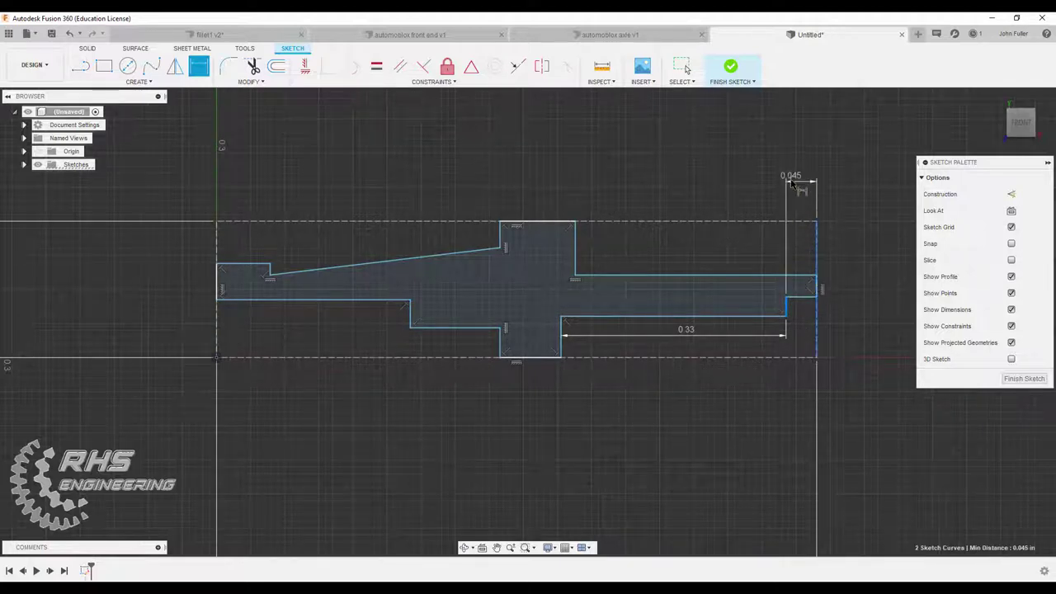
{"action": "left_click", "coordinate": [792, 183]}
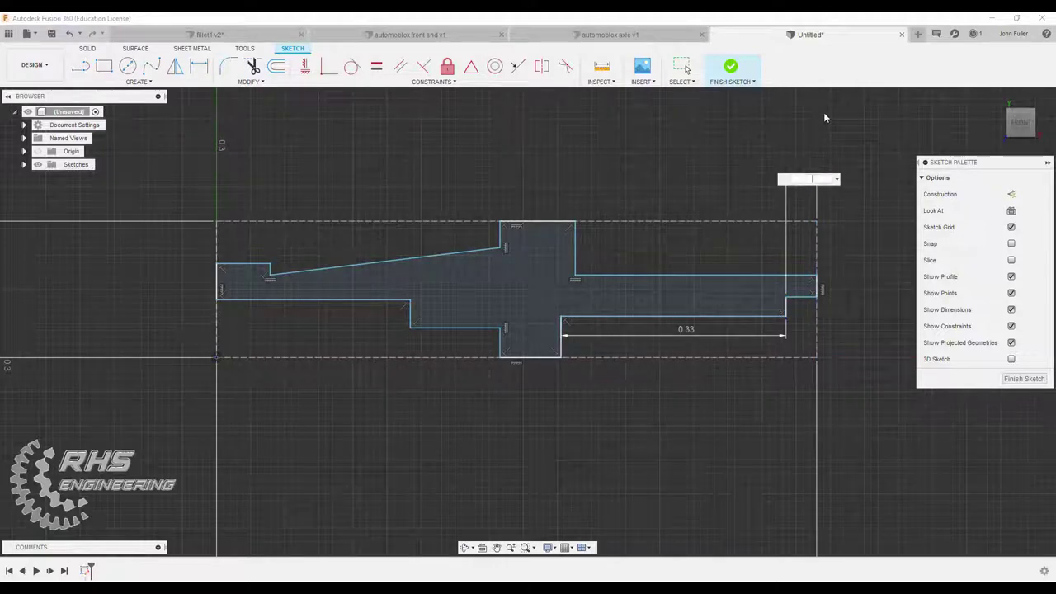
{"action": "type", "text": "0.05"}
{"action": "key", "text": "Return"}
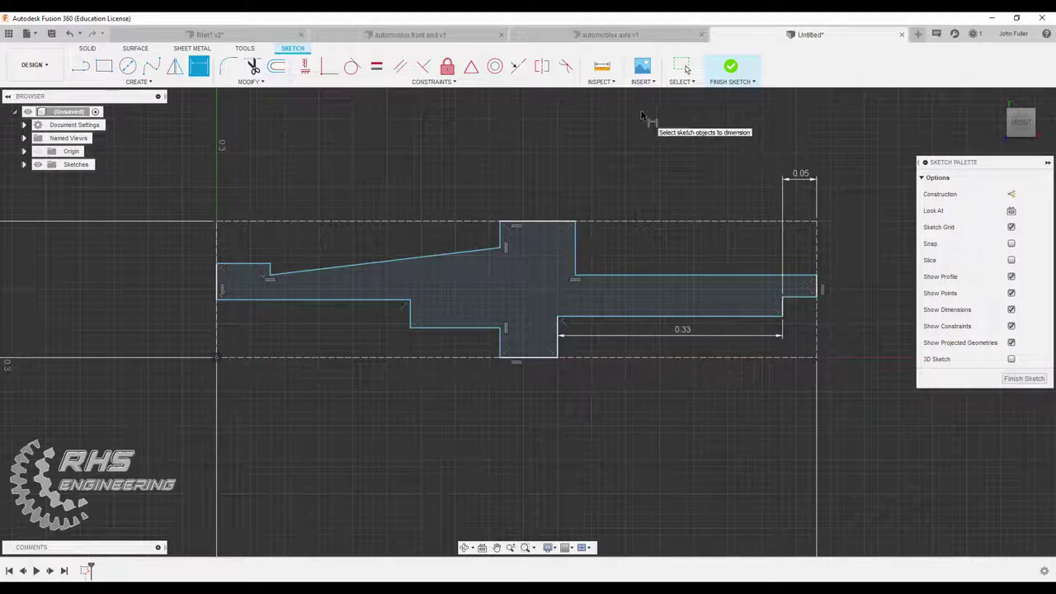
Dimension the centre block to 0.07 in and the slope to 0.19 in, then place the left-end dimension
{"action": "left_click", "coordinate": [575, 235]}
{"action": "left_click", "coordinate": [500, 236]}
{"action": "left_click", "coordinate": [532, 201]}
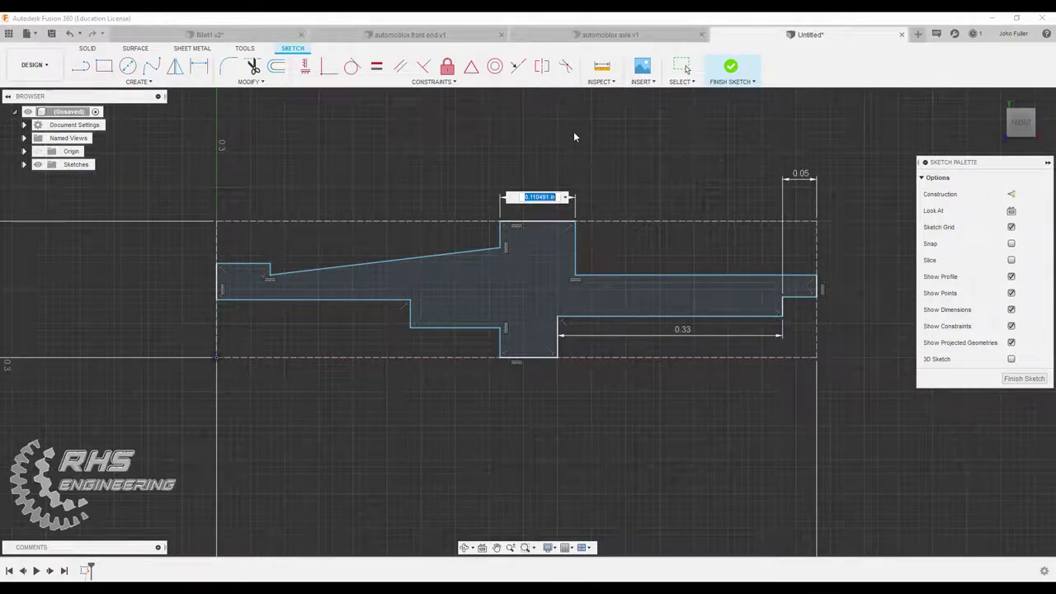
{"action": "type", "text": ".07"}
{"action": "key", "text": "Return"}
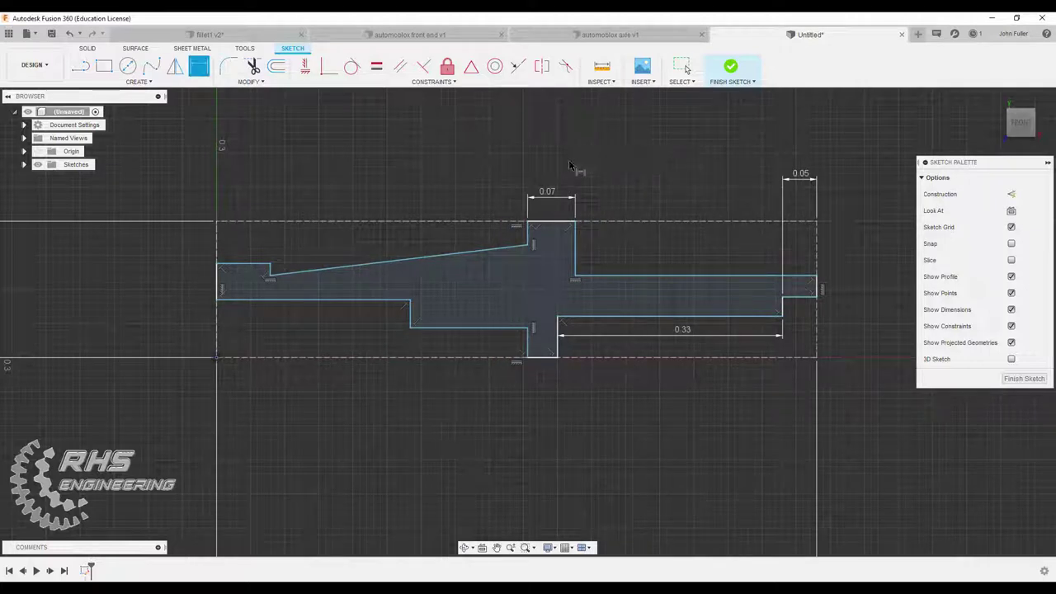
{"action": "left_click", "coordinate": [529, 245]}
{"action": "left_click", "coordinate": [410, 299]}
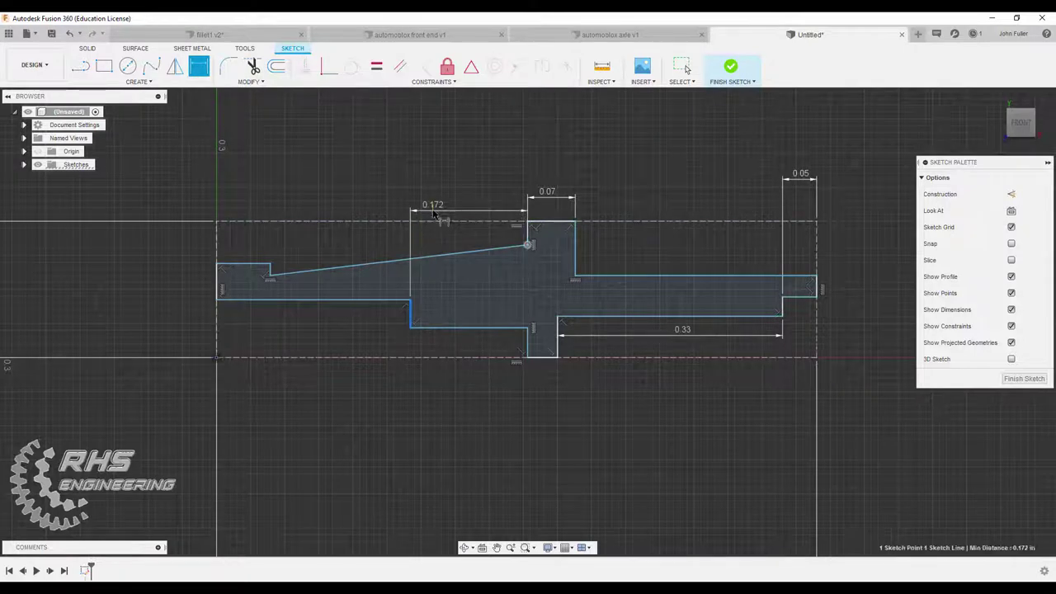
{"action": "left_click", "coordinate": [437, 210]}
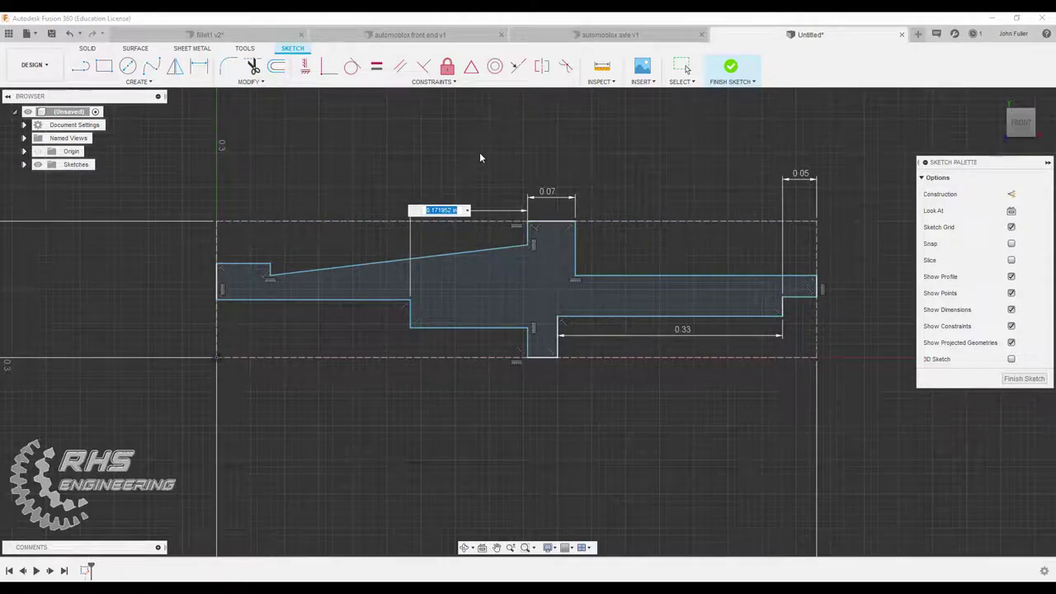
{"action": "type", "text": "19"}
{"action": "key", "text": "Return"}
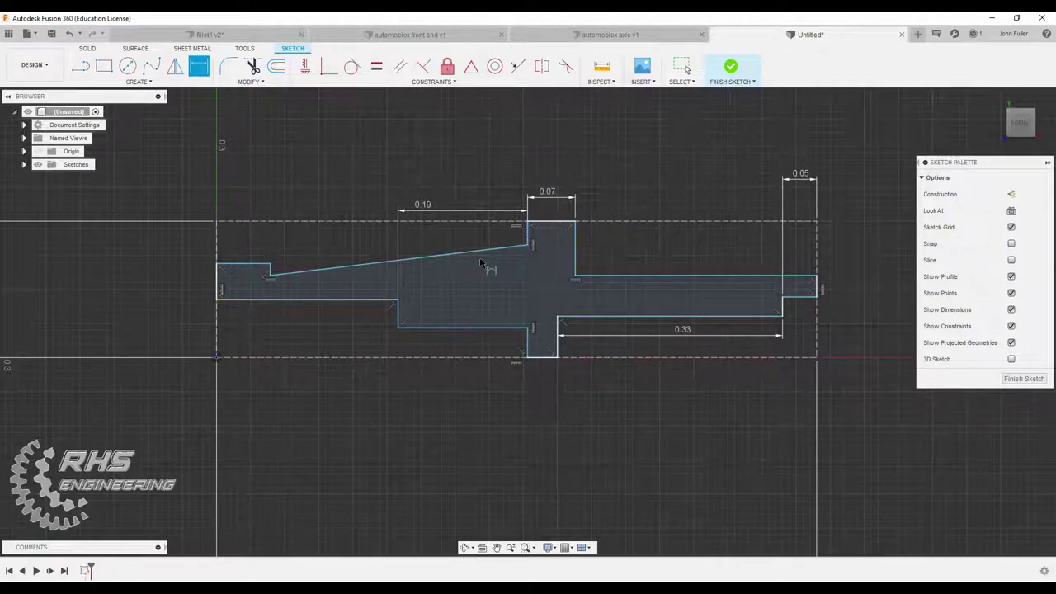
{"action": "left_click", "coordinate": [399, 318]}
{"action": "left_click", "coordinate": [219, 281]}
{"action": "left_click", "coordinate": [301, 193]}
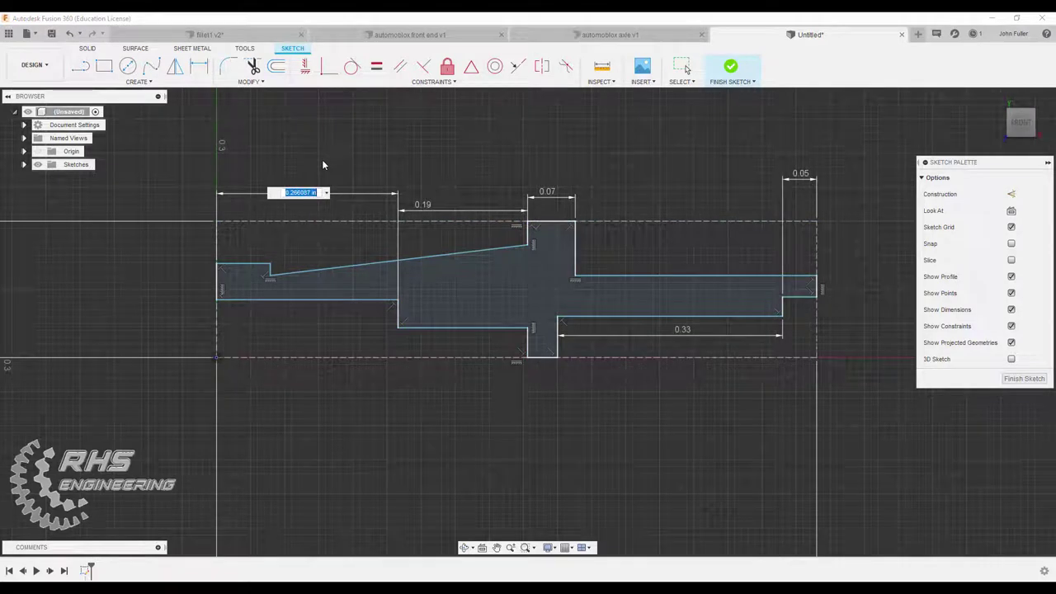
Enter 0.25 in for the left-end dimension, completing the five step dimensions
{"action": "type", "text": ".25"}
{"action": "key", "text": "Return"}
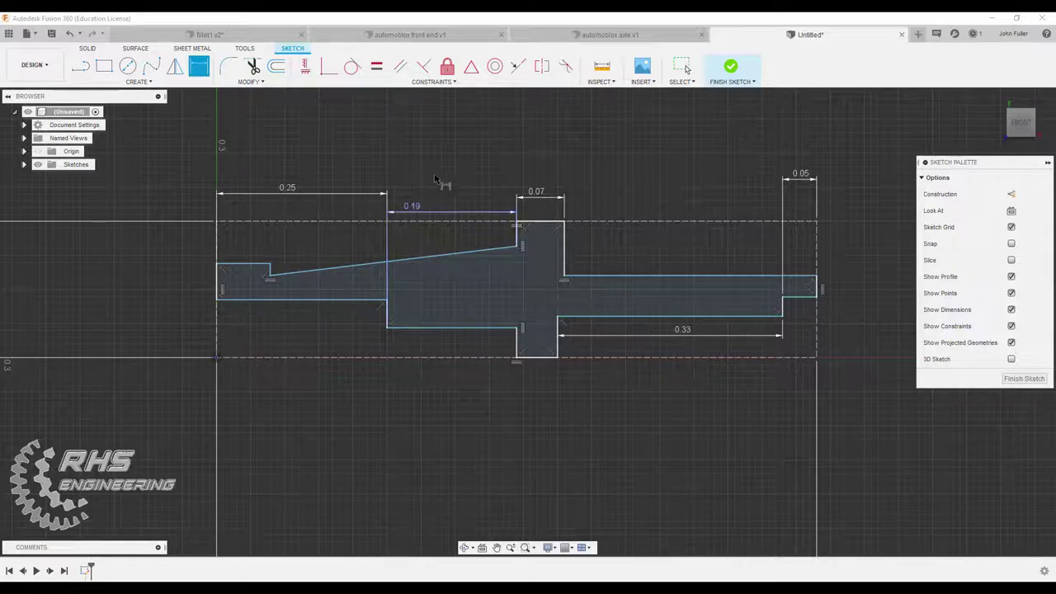
Dimension the axle profile's left step to a width of 0.05
{"action": "key", "text": "Escape"}
{"action": "left_click", "coordinate": [199, 70]}
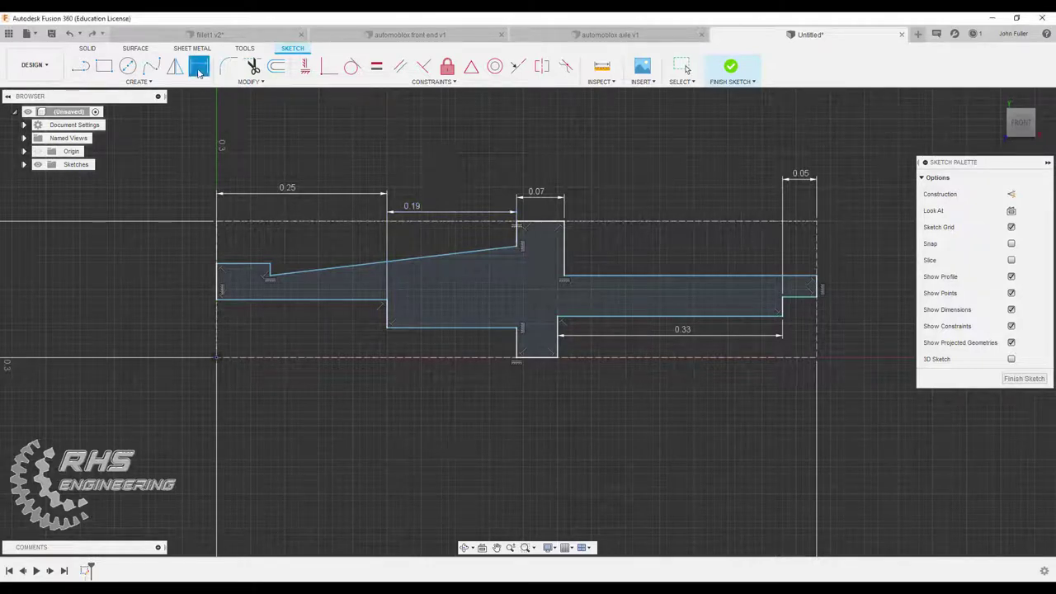
{"action": "left_click", "coordinate": [218, 282]}
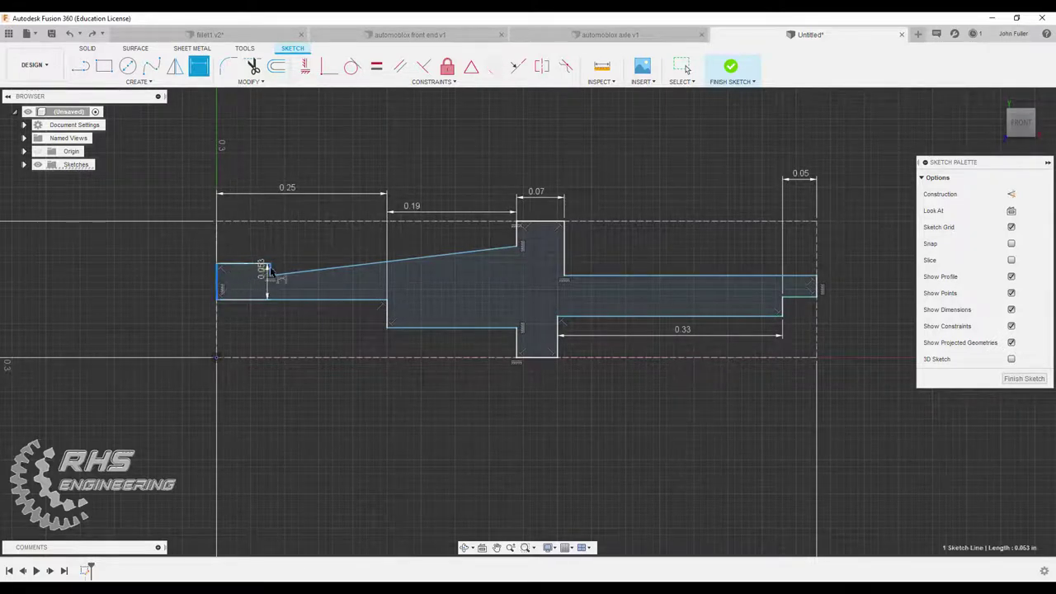
{"action": "left_click", "coordinate": [263, 243]}
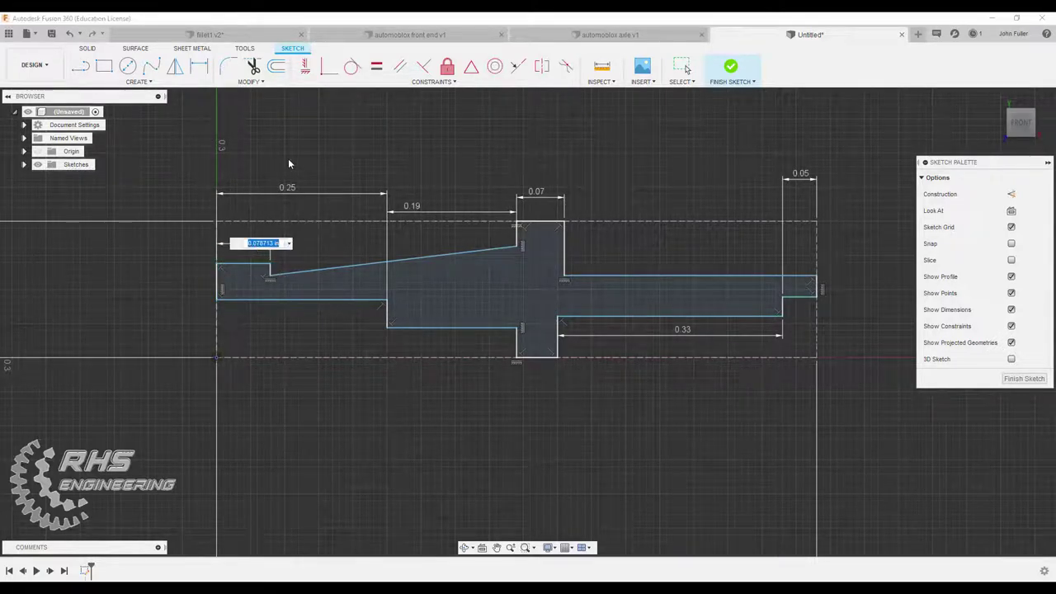
{"action": "type", "text": "0.05"}
{"action": "key", "text": "Return"}
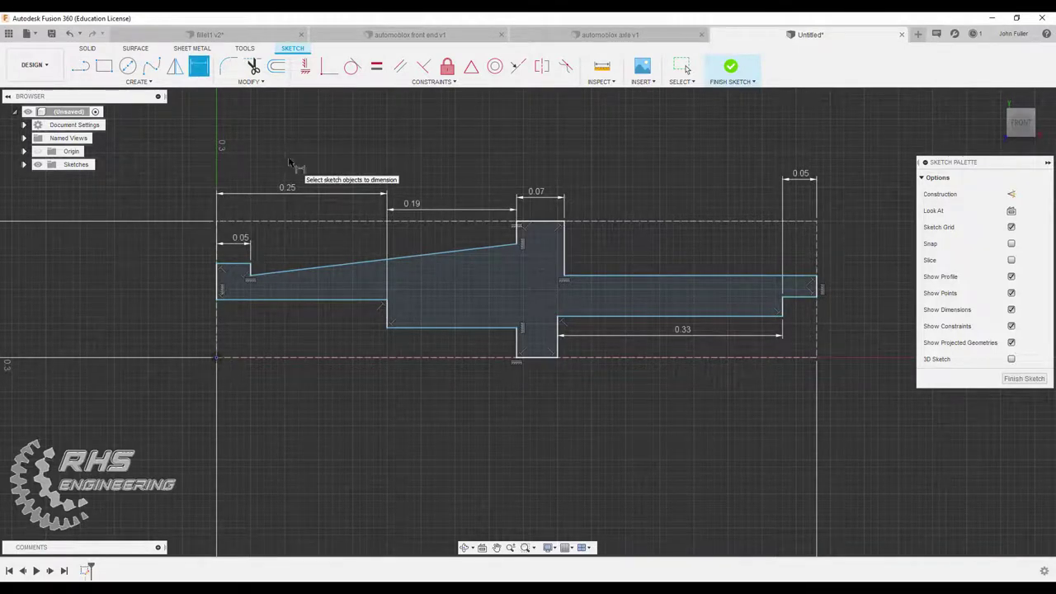
Add a vertical dimension flattening the slanted line to a 0.01 rise
{"action": "left_click", "coordinate": [251, 276]}
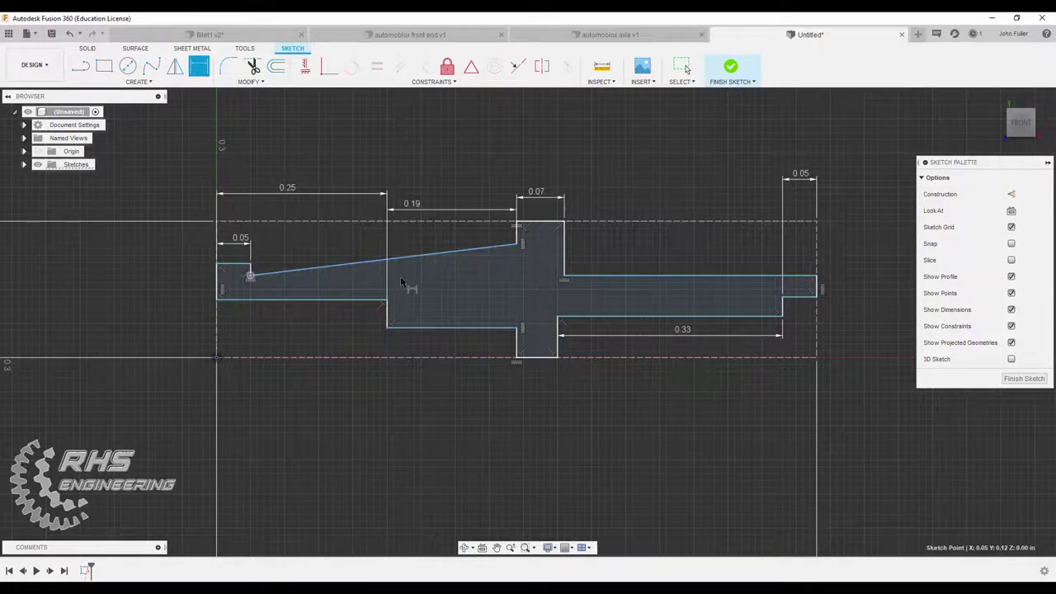
{"action": "left_click", "coordinate": [516, 244]}
{"action": "left_click", "coordinate": [533, 264]}
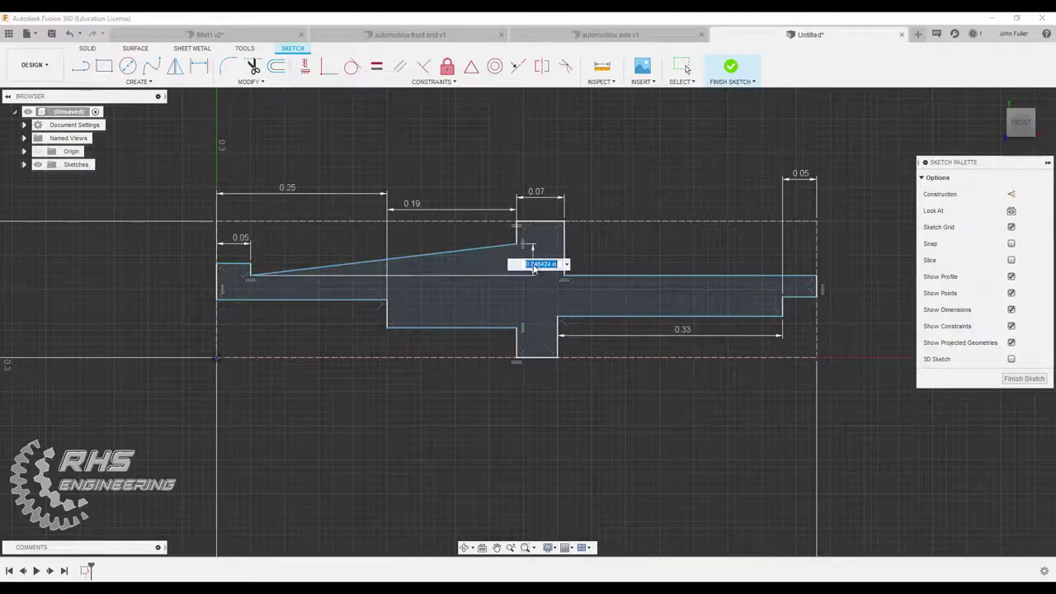
{"action": "type", "text": ".05"}
{"action": "key", "text": "Return"}
{"action": "key", "text": "d"}
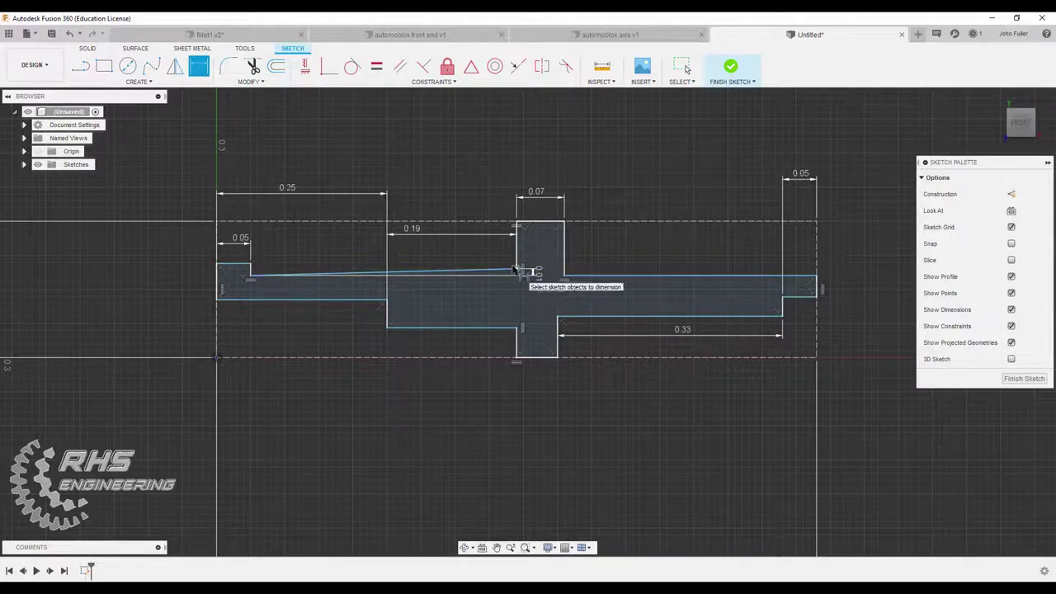
{"action": "scroll", "coordinate": [168, 358], "scroll_direction": "up", "scroll_amount": 1}
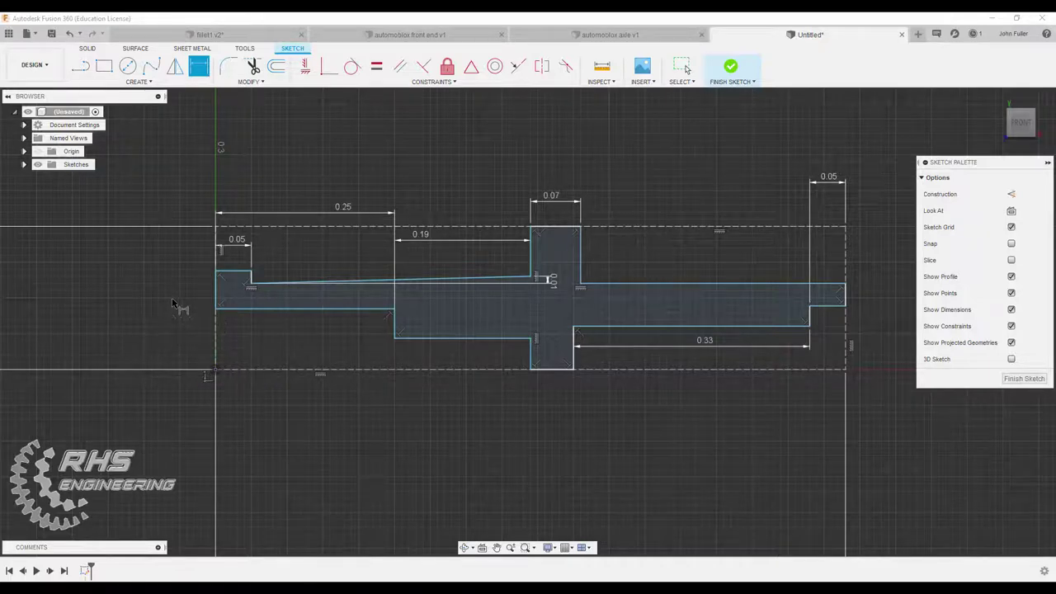
Dimension the left end height to 0.15 (3/20) and the right end to 0.145 from the base line
{"action": "left_click", "coordinate": [235, 272]}
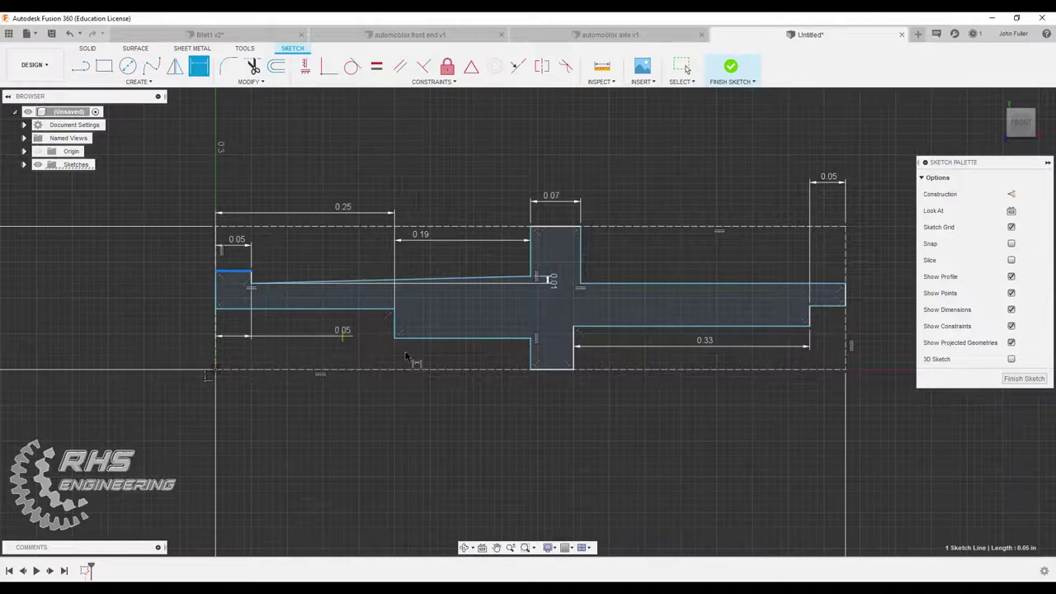
{"action": "left_click", "coordinate": [554, 369]}
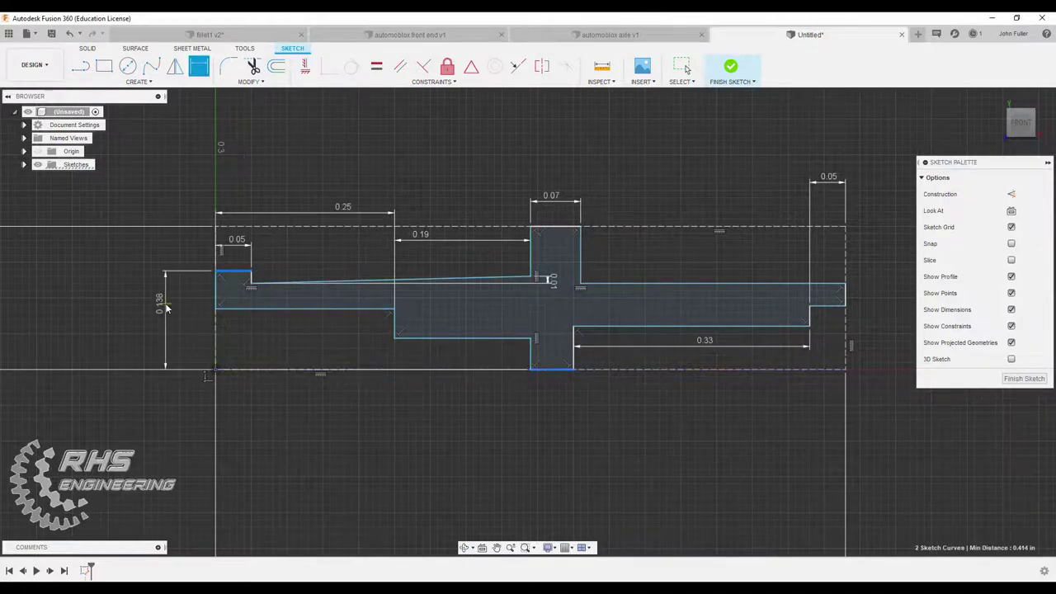
{"action": "left_click", "coordinate": [166, 307]}
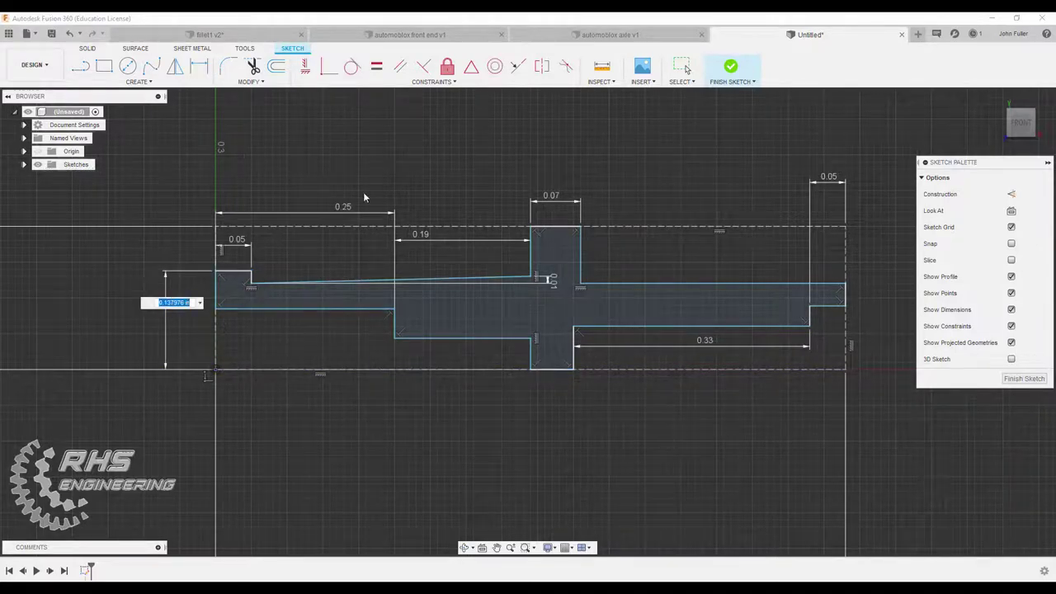
{"action": "key", "text": "BackSpace"}
{"action": "type", "text": "3/20"}
{"action": "key", "text": "Return"}
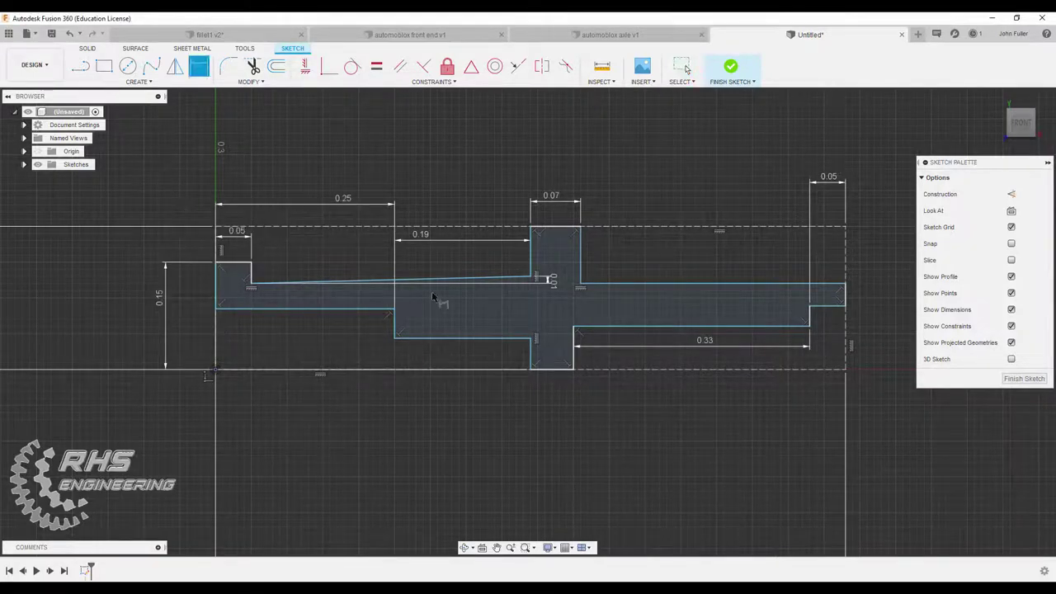
{"action": "left_click", "coordinate": [610, 285]}
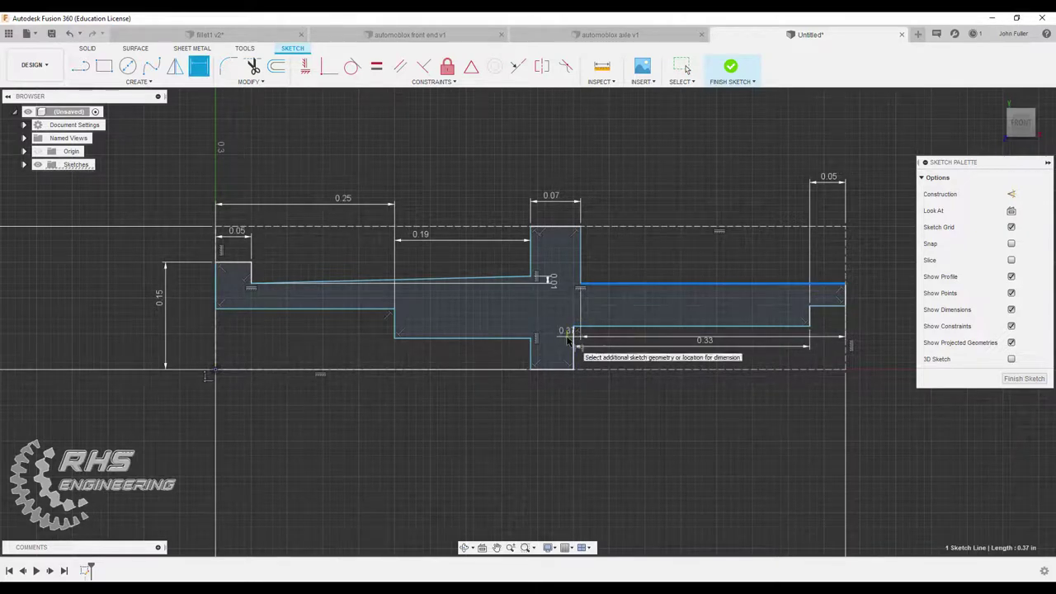
{"action": "left_click", "coordinate": [564, 369]}
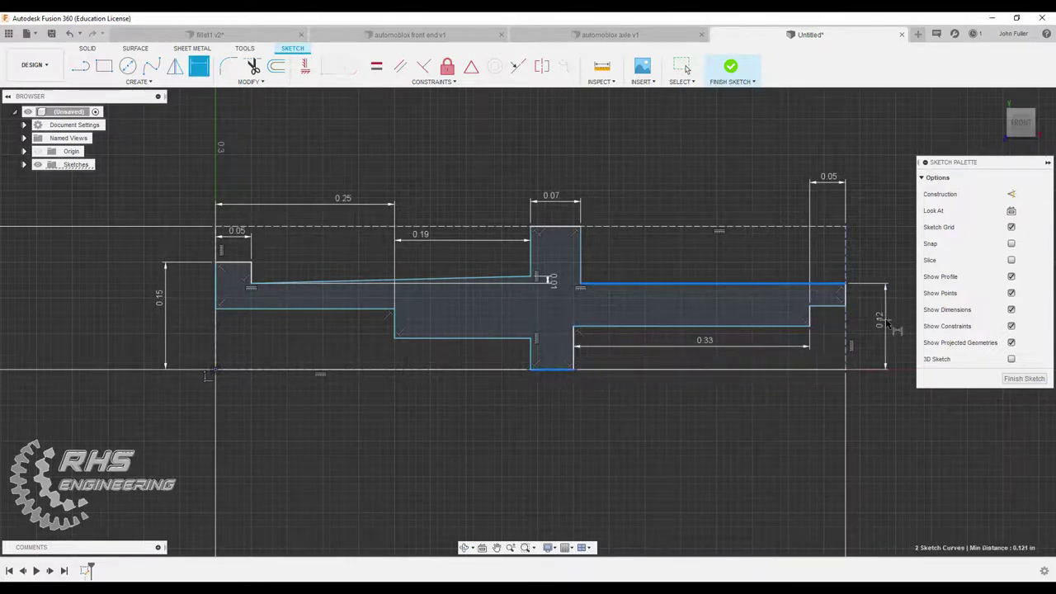
{"action": "left_click", "coordinate": [877, 323]}
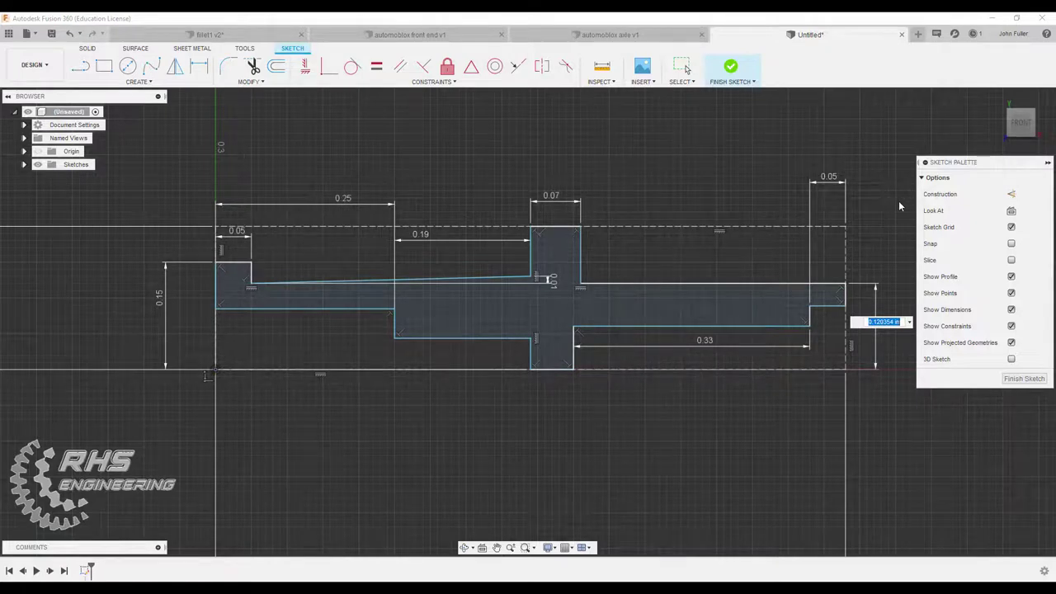
{"action": "type", "text": "29/2"}
{"action": "key", "text": "Return"}
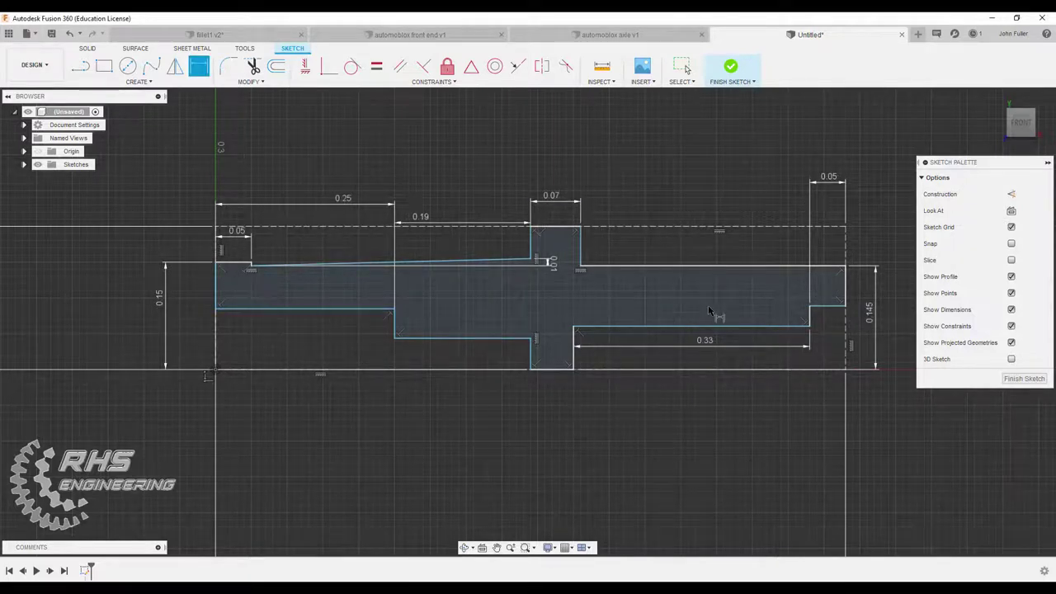
Set the right step and inner left heights to 0.125 each from the base line
{"action": "left_click", "coordinate": [825, 308]}
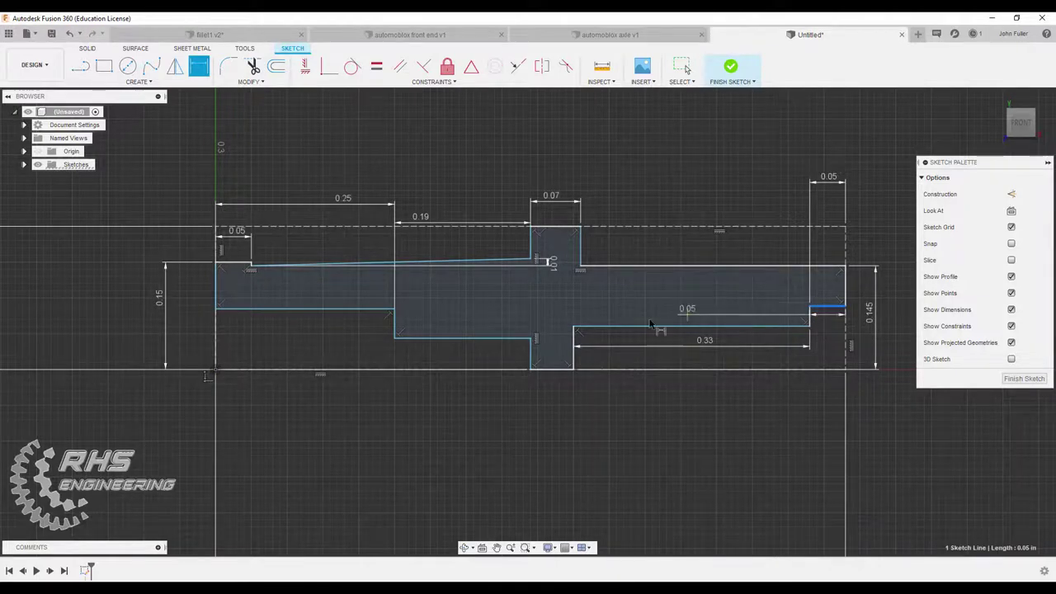
{"action": "left_click", "coordinate": [559, 371]}
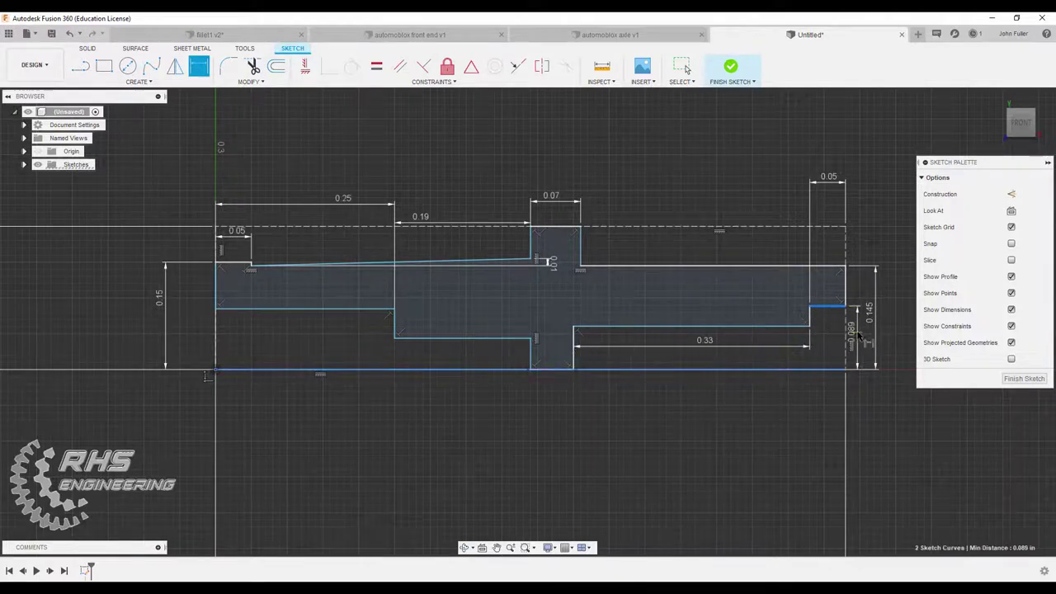
{"action": "left_click", "coordinate": [859, 331]}
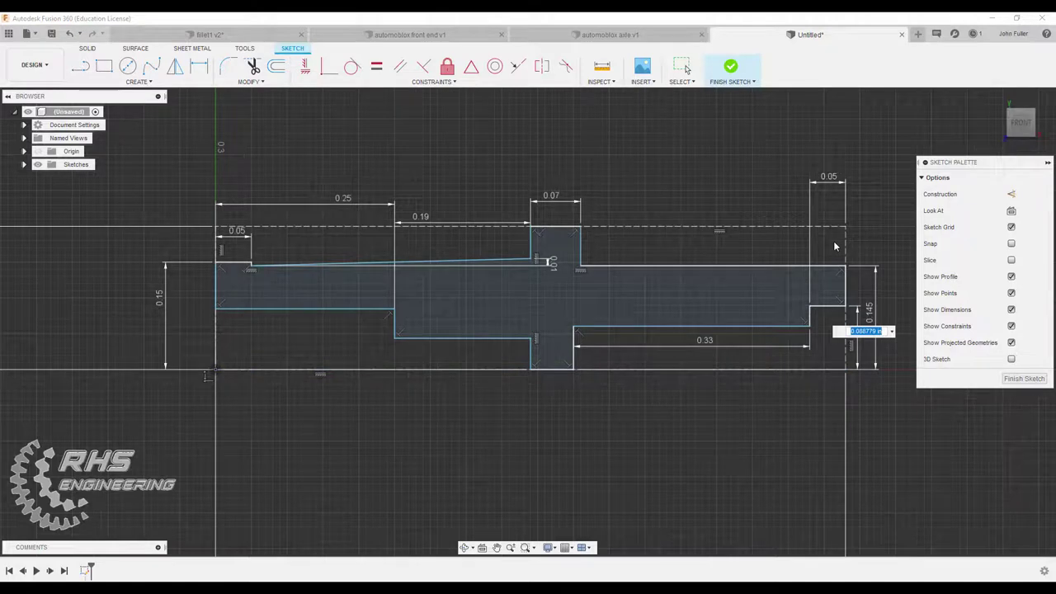
{"action": "type", "text": "25"}
{"action": "key", "text": "Return"}
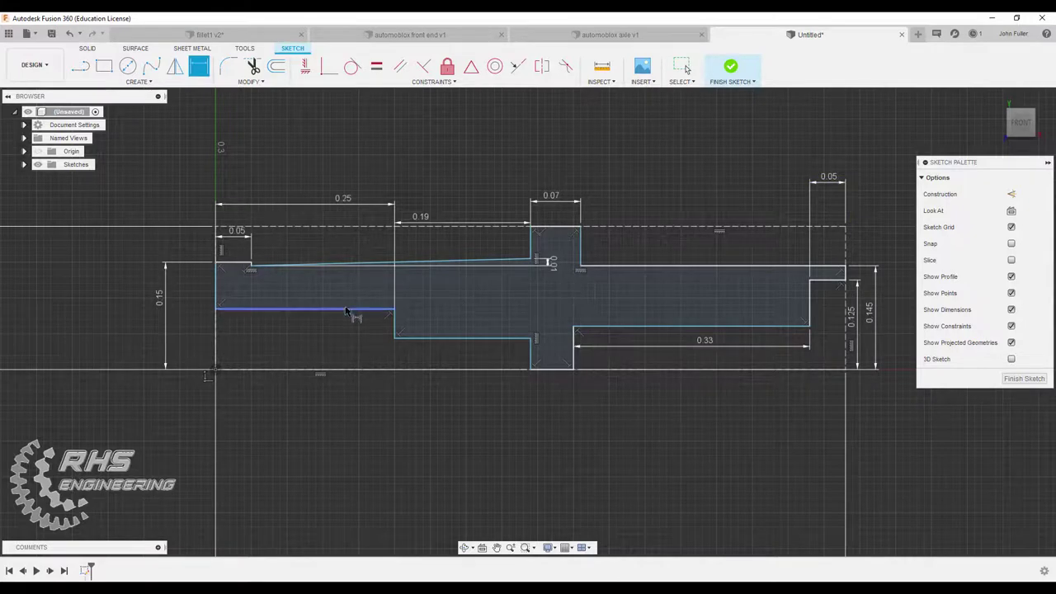
{"action": "left_click", "coordinate": [347, 312]}
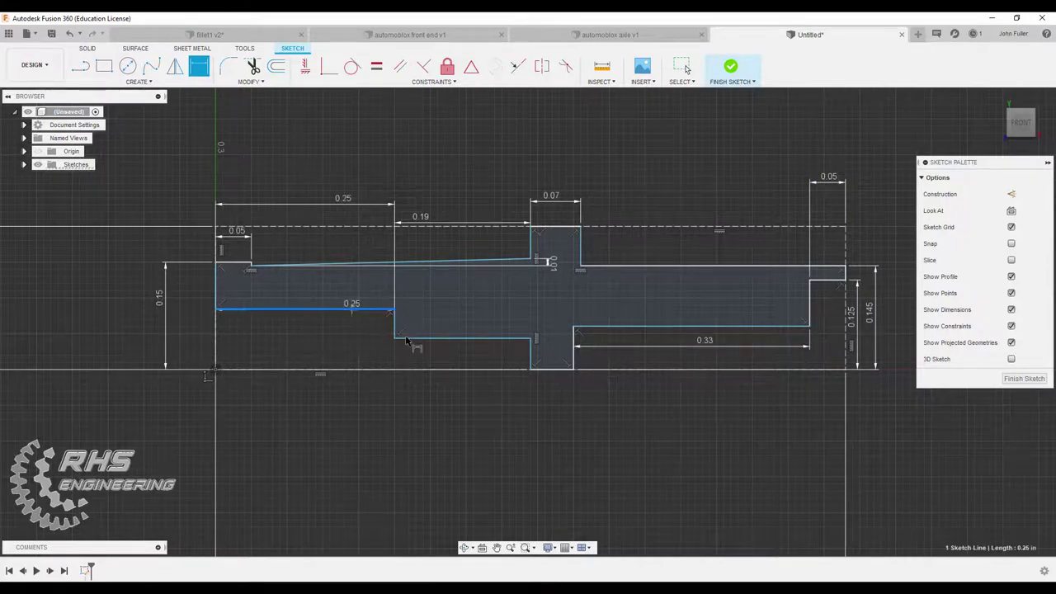
{"action": "left_click", "coordinate": [549, 369]}
{"action": "left_click", "coordinate": [305, 340]}
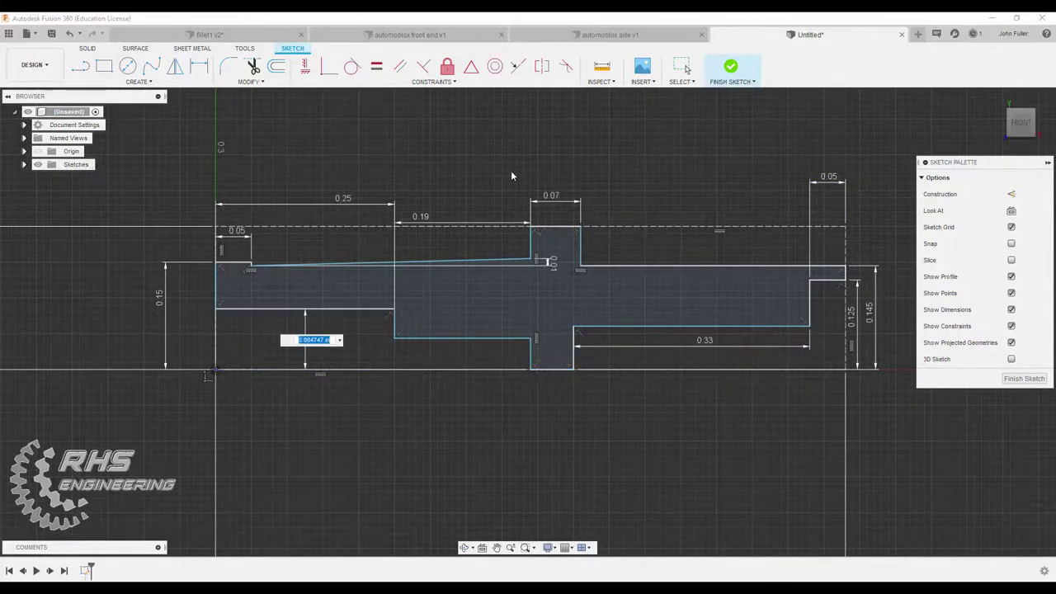
{"action": "type", "text": "25/2"}
{"action": "key", "text": "Return"}
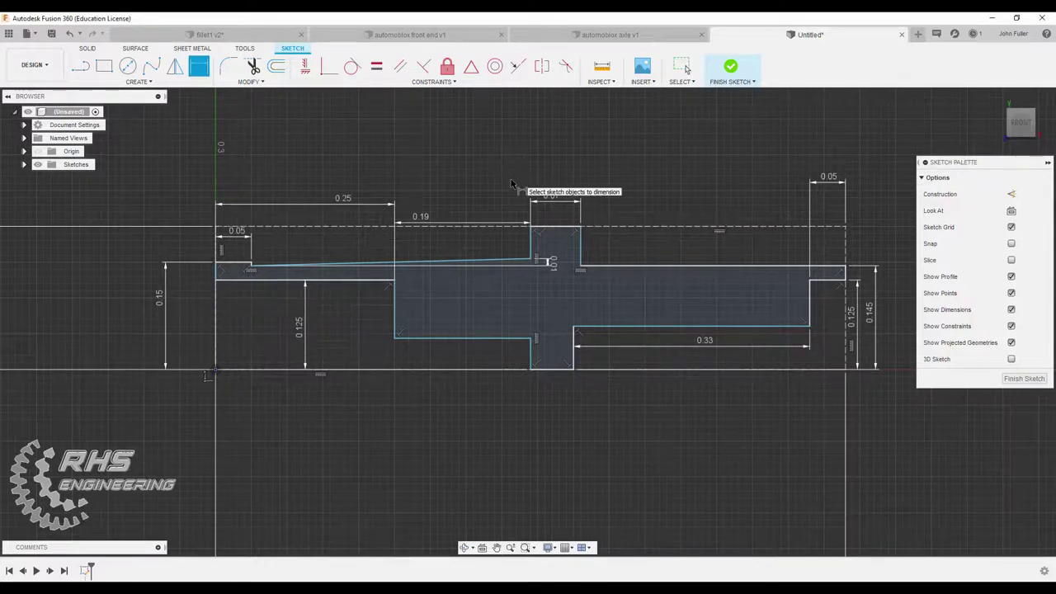
Dimension the centre and right lower steps to 0.095 height each
{"action": "left_click", "coordinate": [476, 339]}
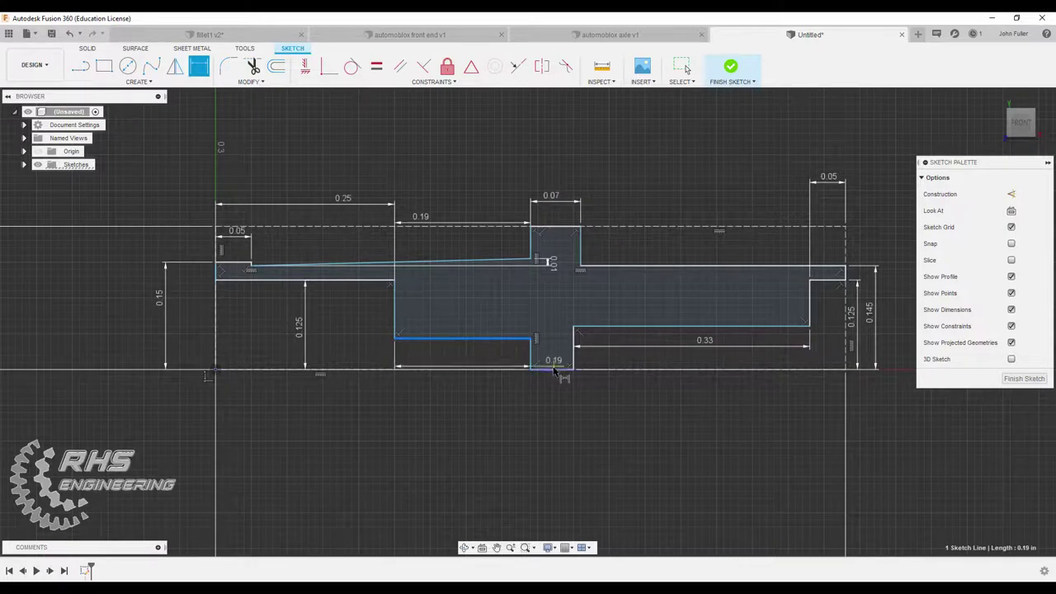
{"action": "left_click", "coordinate": [536, 370]}
{"action": "left_click", "coordinate": [465, 363]}
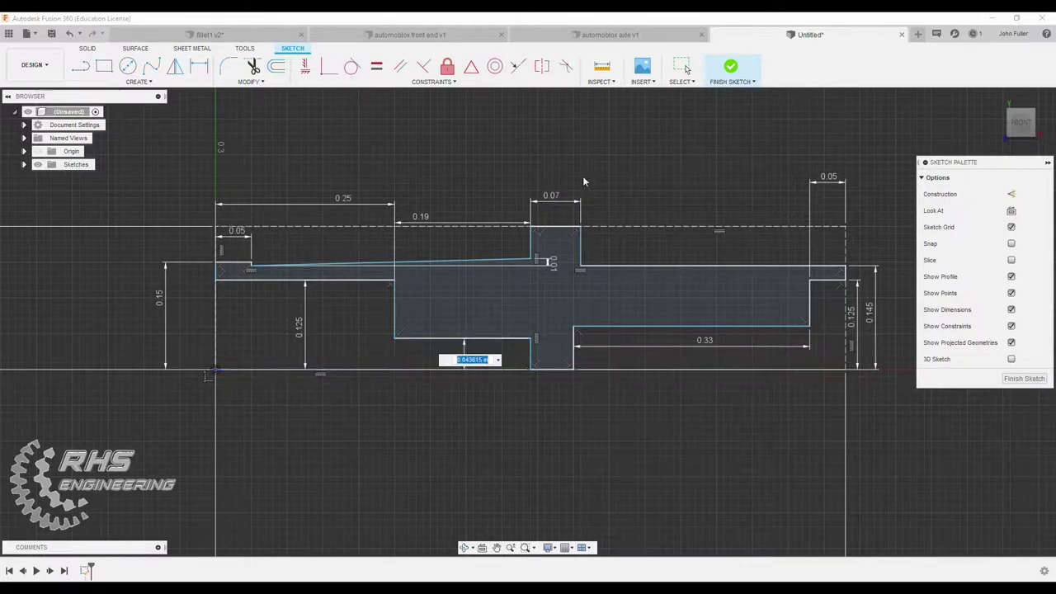
{"action": "type", "text": "19/2"}
{"action": "key", "text": "Return"}
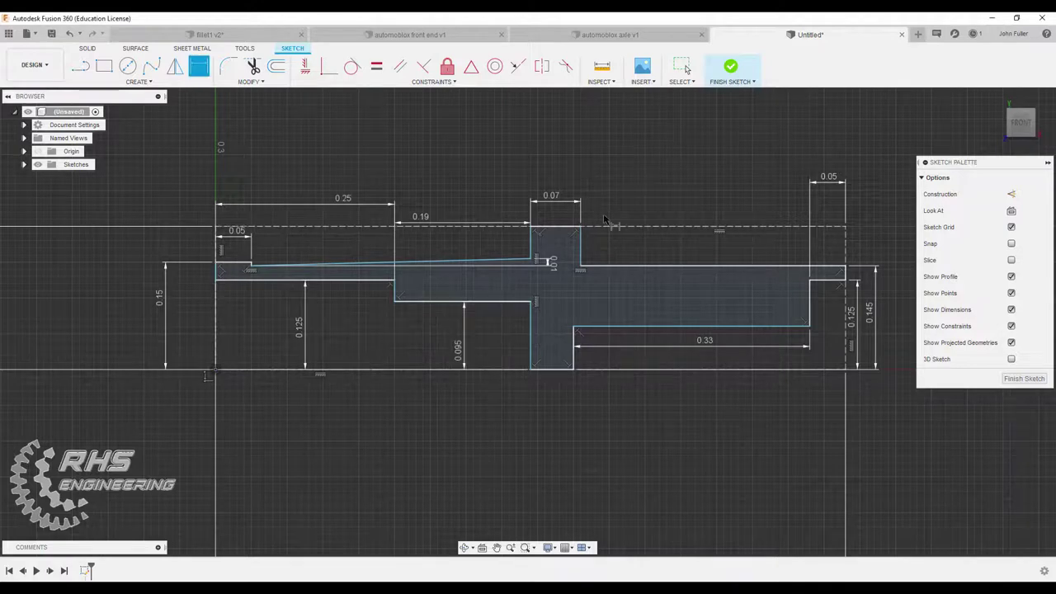
{"action": "left_click", "coordinate": [607, 330]}
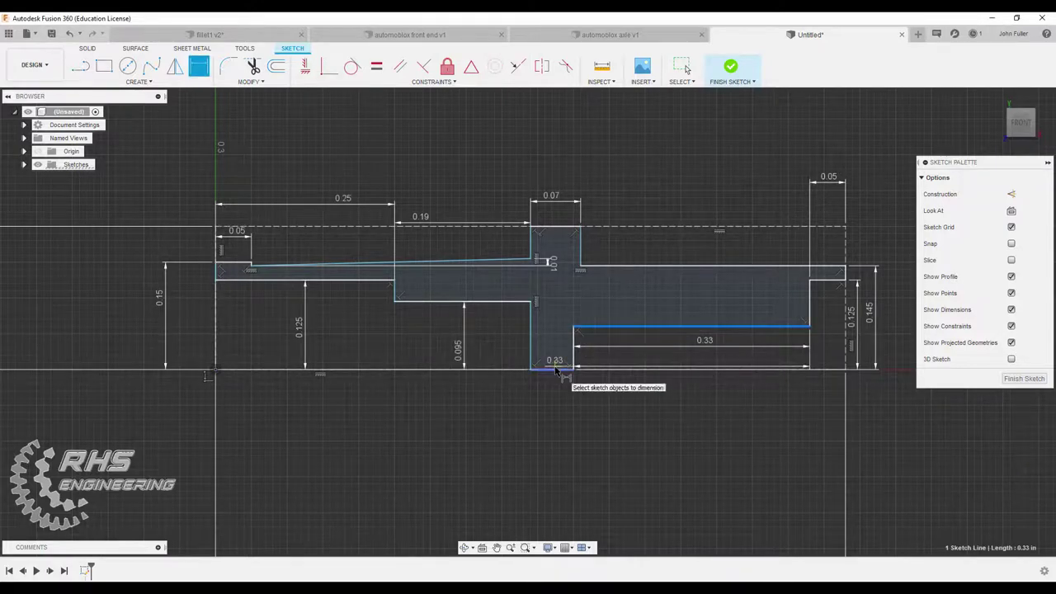
{"action": "left_click", "coordinate": [559, 370]}
{"action": "left_click", "coordinate": [615, 354]}
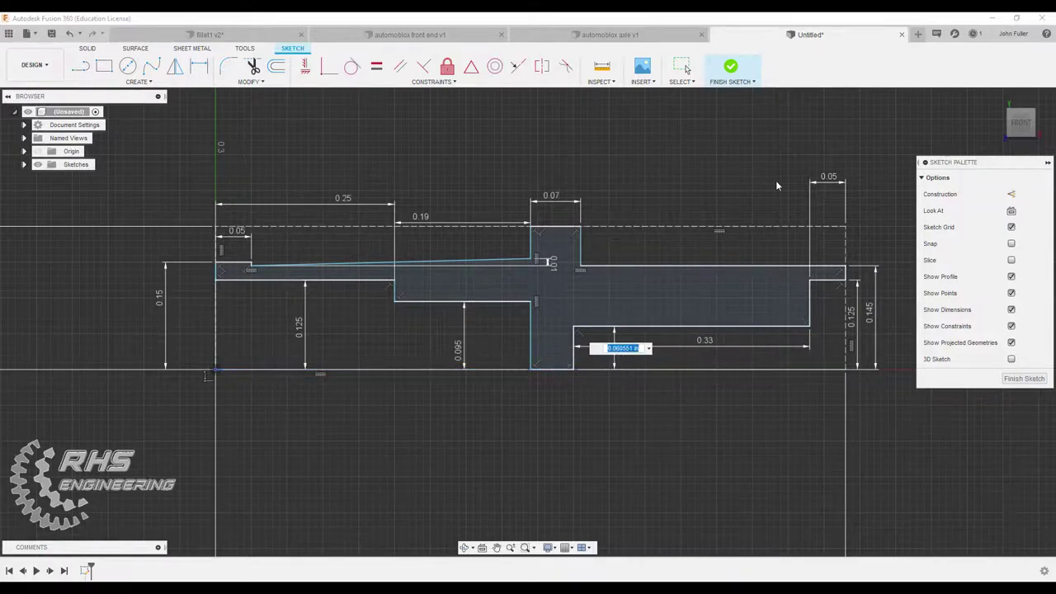
{"action": "type", "text": "19/2"}
{"action": "key", "text": "Return"}
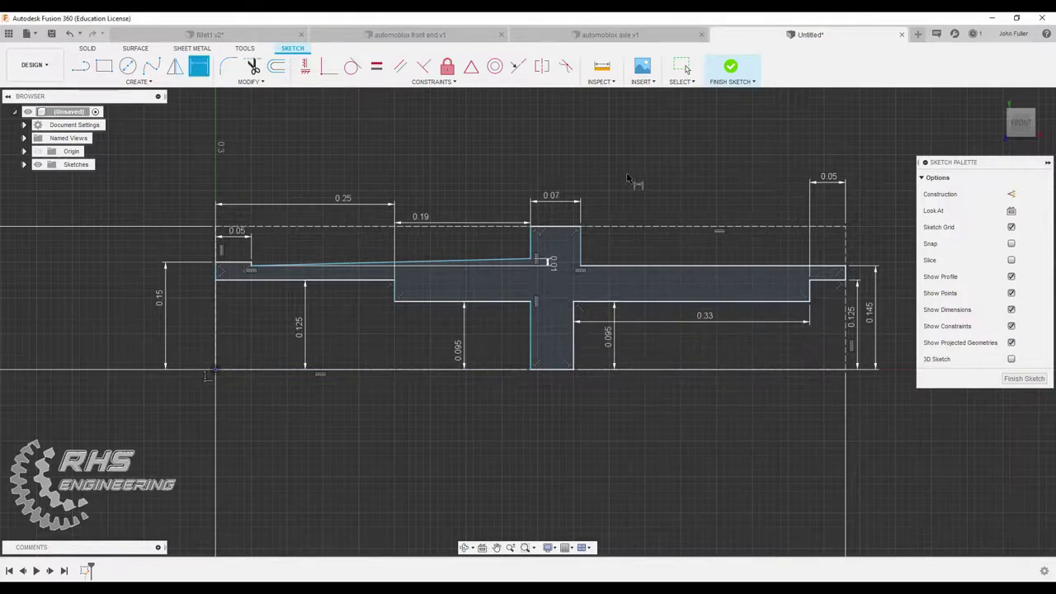
{"action": "key", "text": "Escape"}
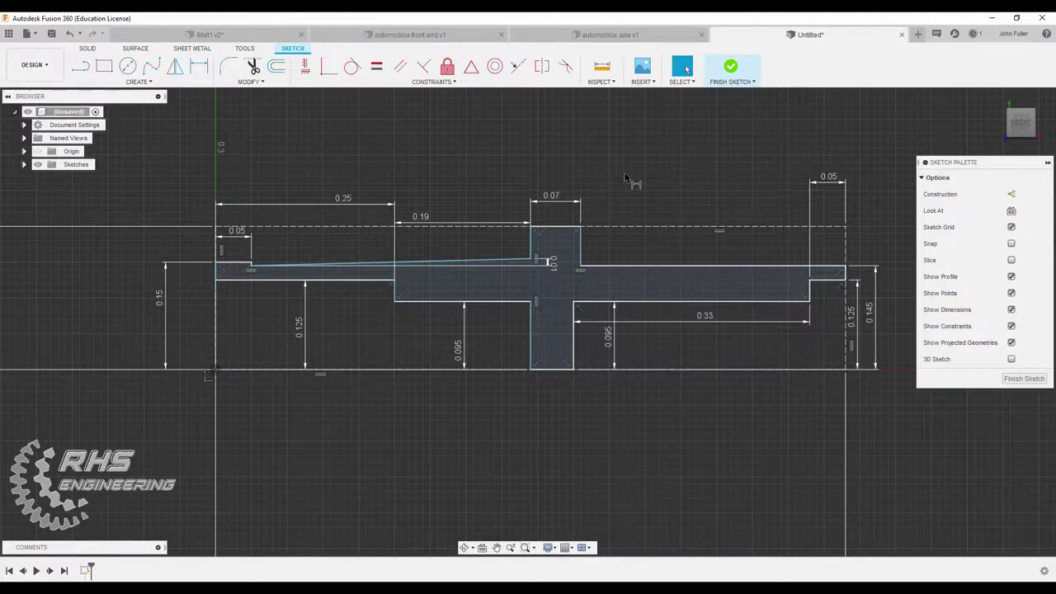
Revolve the axle profile 360° around its bottom line into a new solid body
{"action": "left_click", "coordinate": [731, 67]}
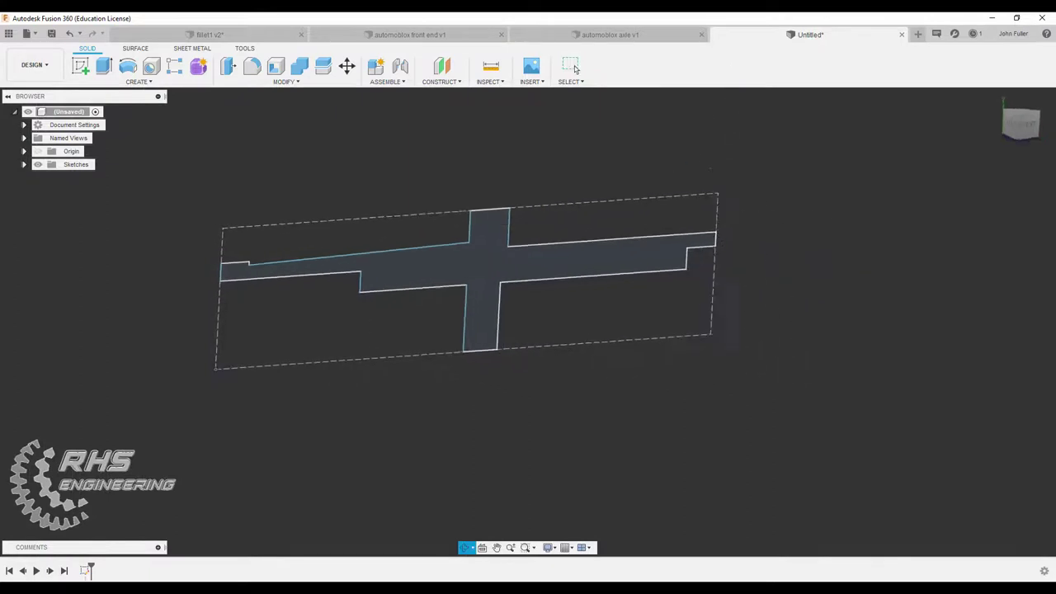
{"action": "left_click", "coordinate": [128, 67]}
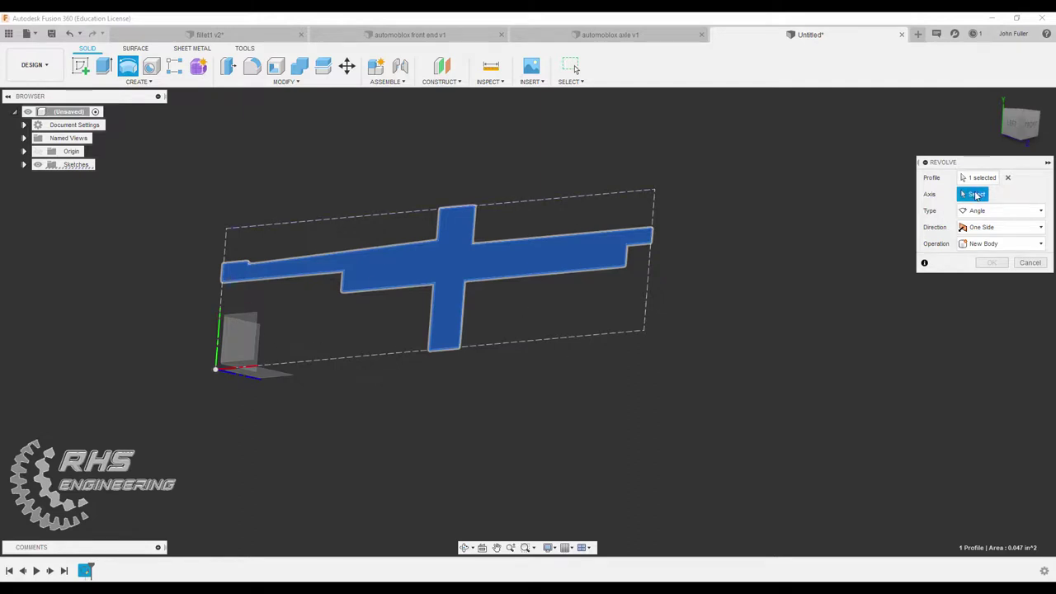
{"action": "left_click", "coordinate": [441, 350]}
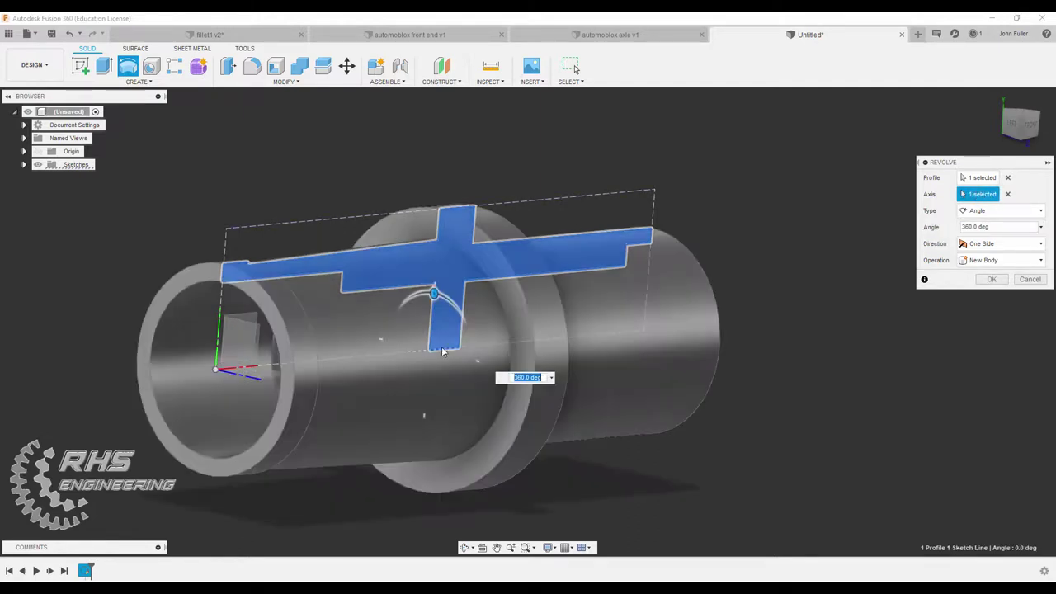
{"action": "left_click", "coordinate": [987, 280]}
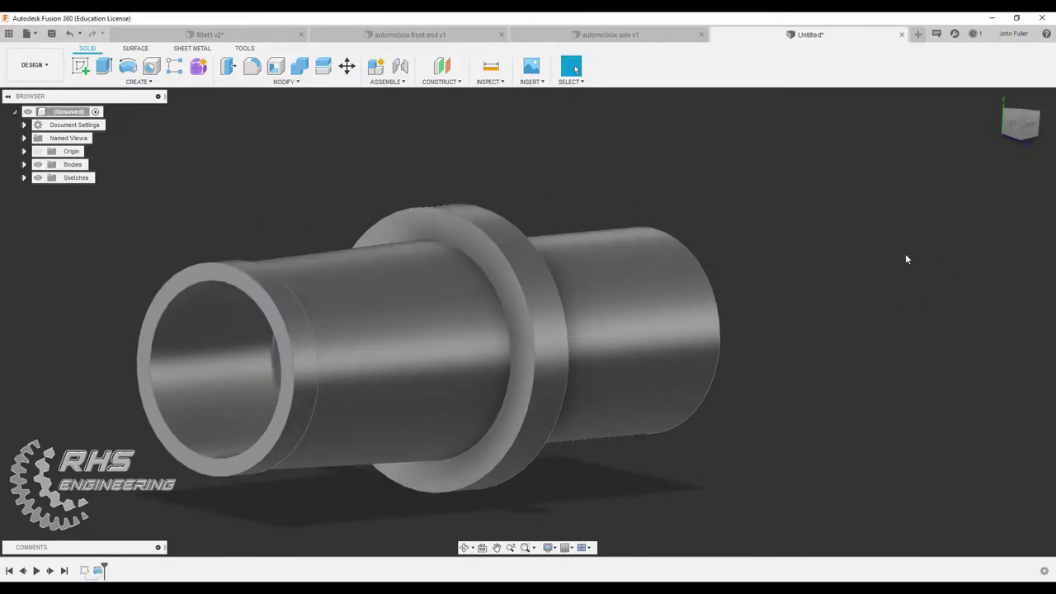
{"action": "middle_click_drag", "start_coordinate": [905, 259], "coordinate": [508, 234], "text": "shift"}
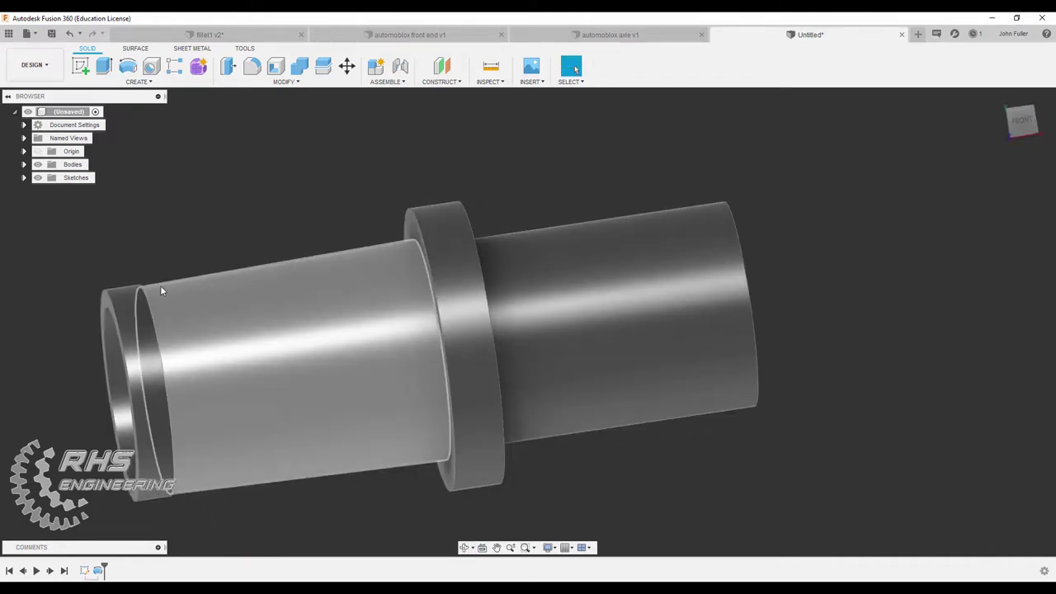
{"action": "middle_click_drag", "start_coordinate": [313, 90], "coordinate": [374, 130], "text": "shift"}
On the bored end face, draw a tall thin center rectangle at the origin
{"action": "left_click", "coordinate": [80, 66]}
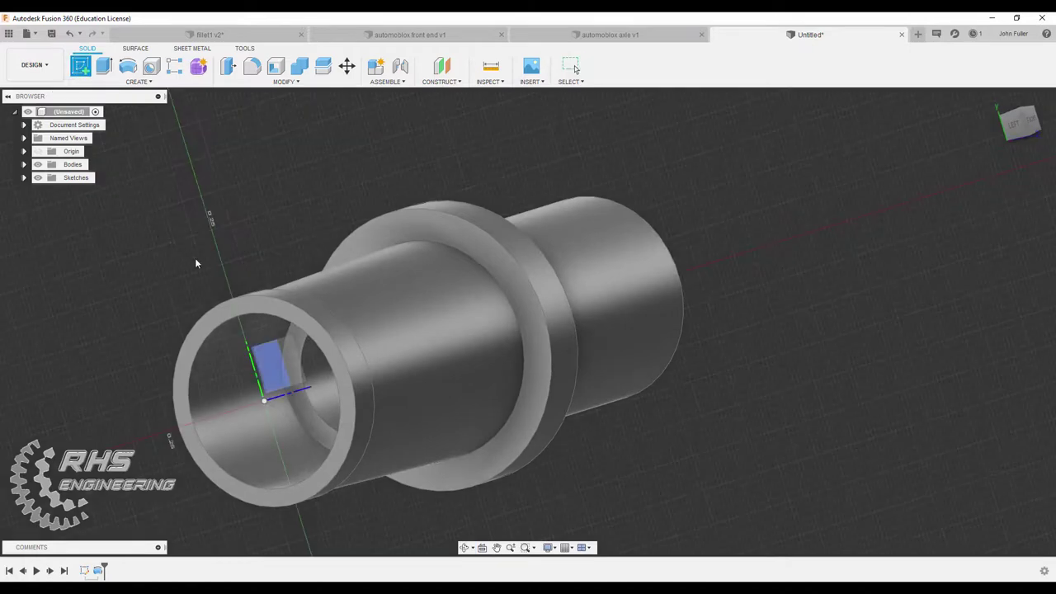
{"action": "left_click", "coordinate": [255, 309]}
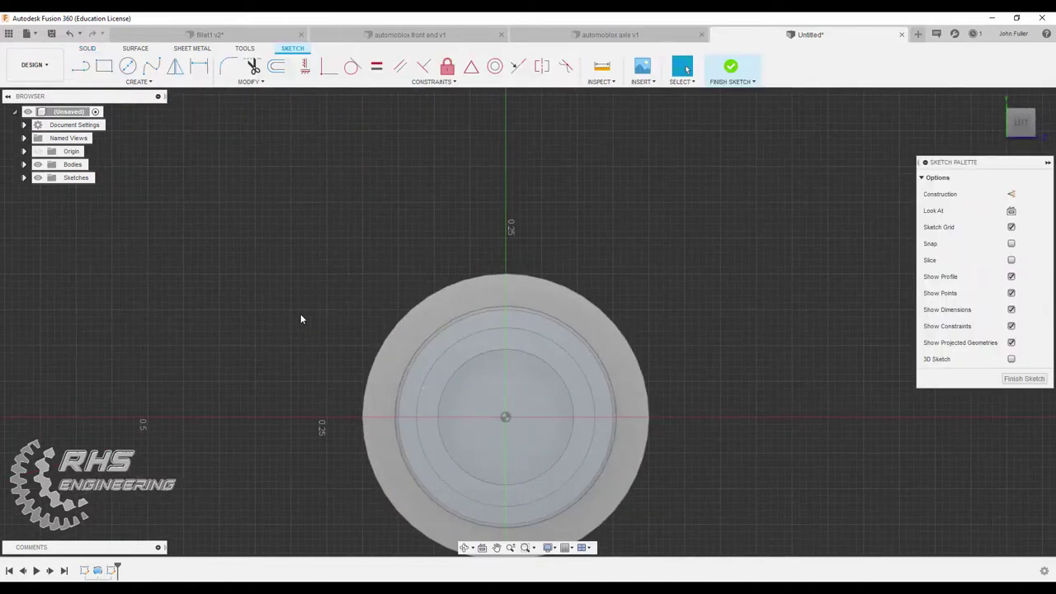
{"action": "left_click", "coordinate": [137, 82]}
{"action": "mouse_move", "coordinate": [136, 109]}
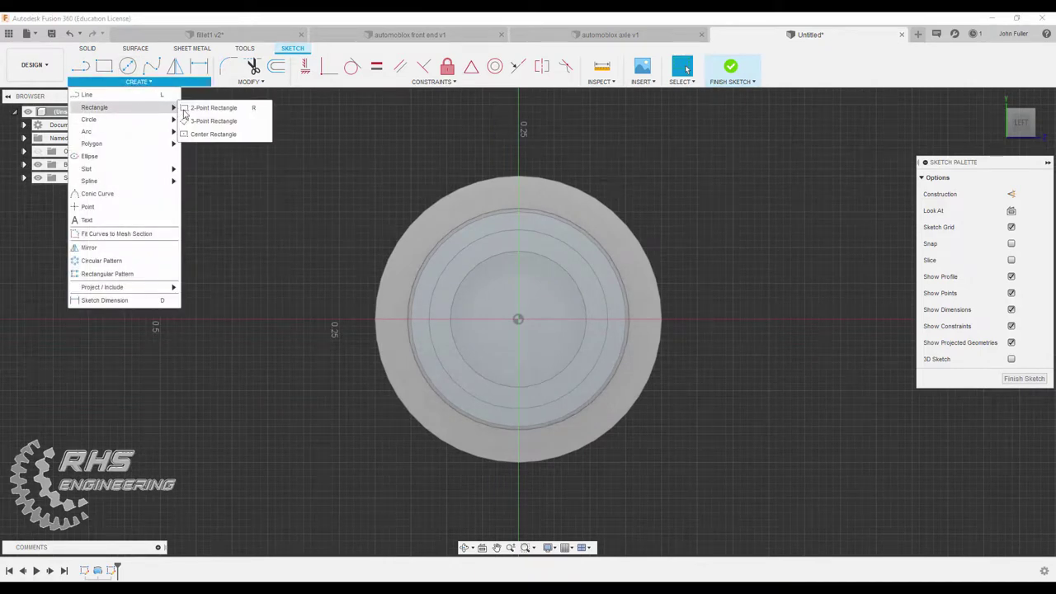
{"action": "left_click", "coordinate": [210, 135]}
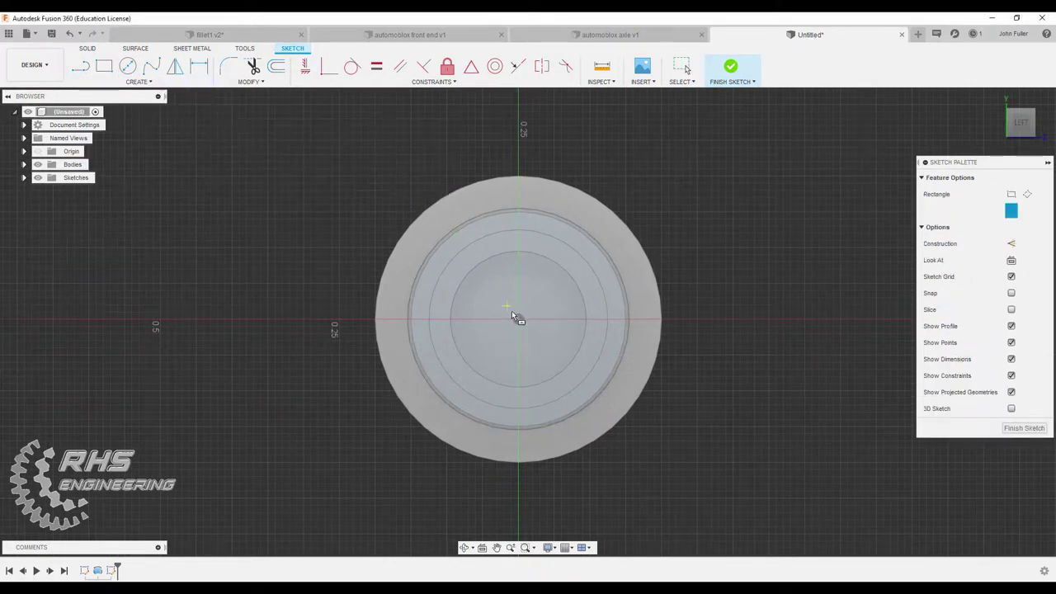
{"action": "left_click", "coordinate": [518, 319]}
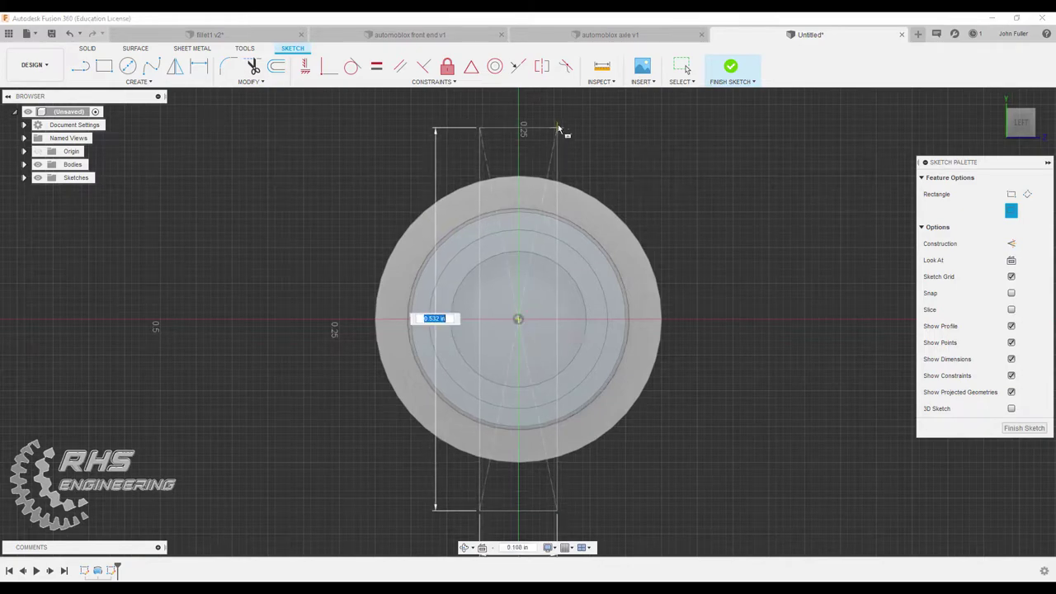
{"action": "scroll", "coordinate": [558, 126], "scroll_direction": "down", "scroll_amount": 3}
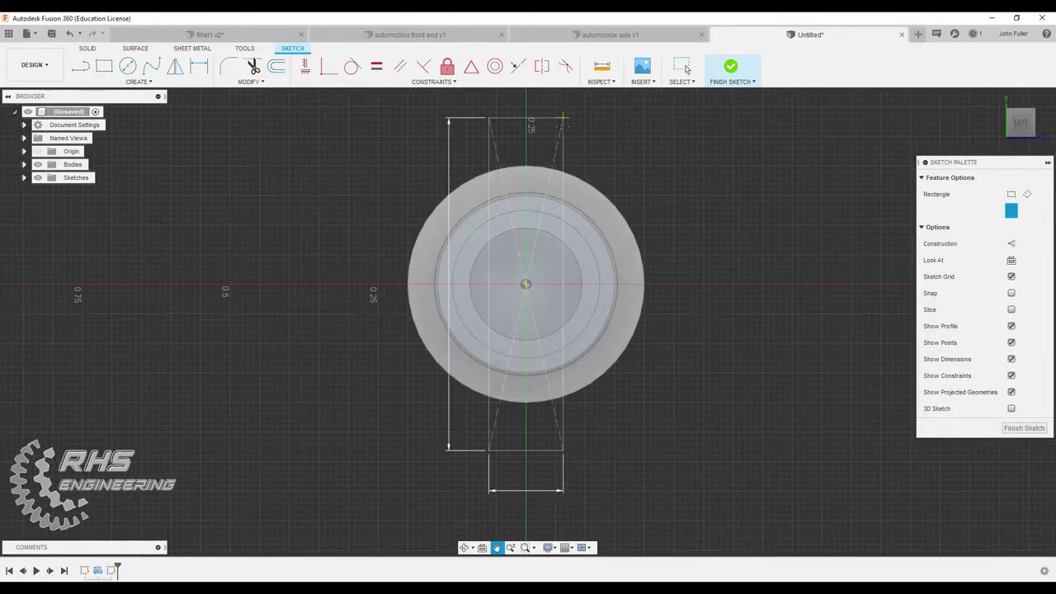
{"action": "middle_click_drag", "start_coordinate": [561, 133], "coordinate": [547, 213]}
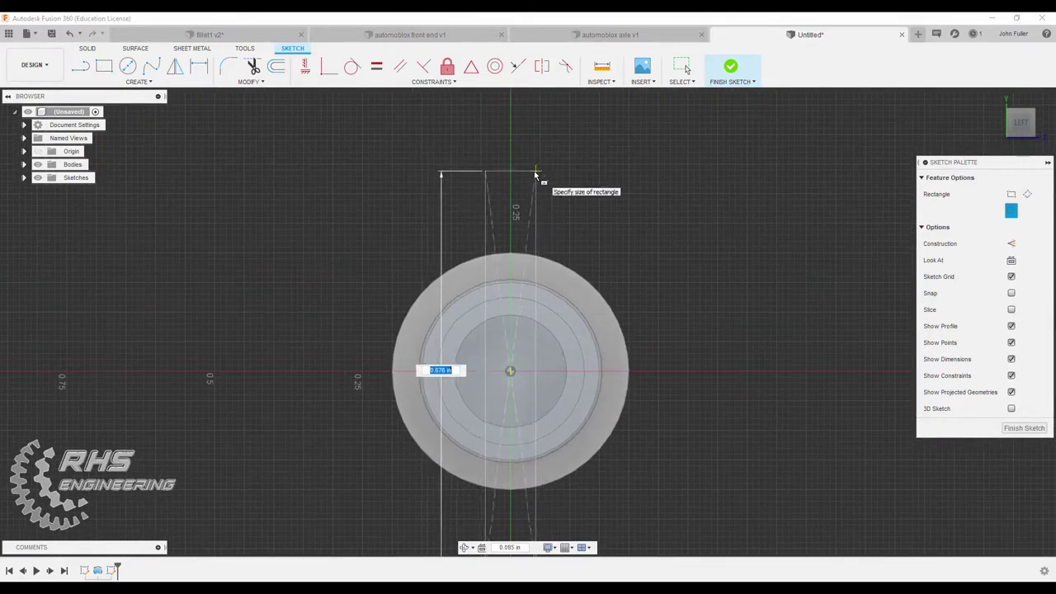
{"action": "left_click", "coordinate": [537, 174]}
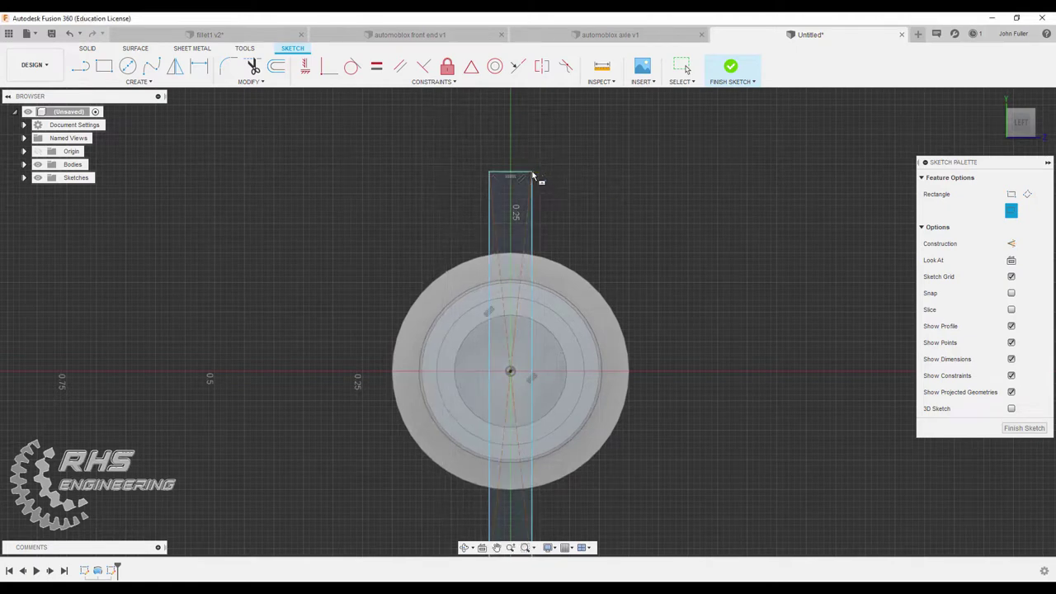
Dimension the rectangle to 0.04 in wide and 0.50 in tall
{"action": "left_click", "coordinate": [193, 68]}
{"action": "left_click", "coordinate": [491, 229]}
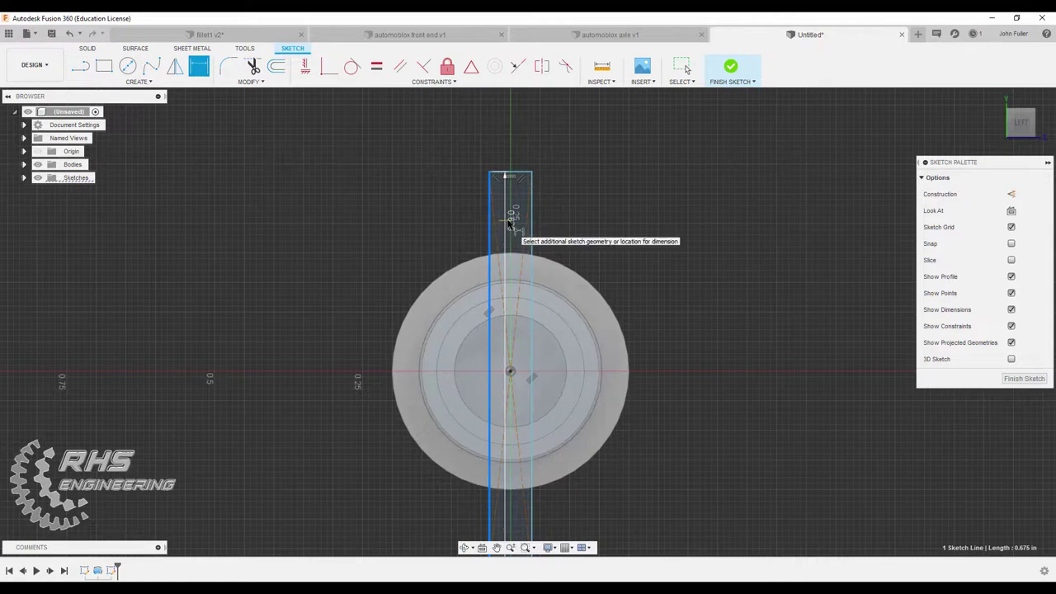
{"action": "left_click", "coordinate": [532, 229]}
{"action": "left_click", "coordinate": [513, 149]}
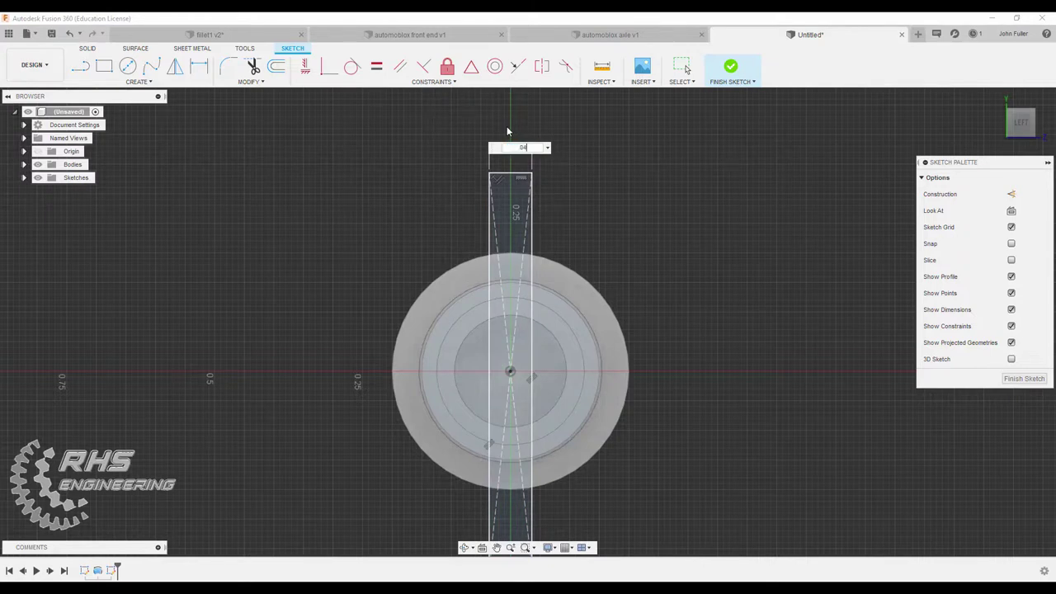
{"action": "key", "text": "Return"}
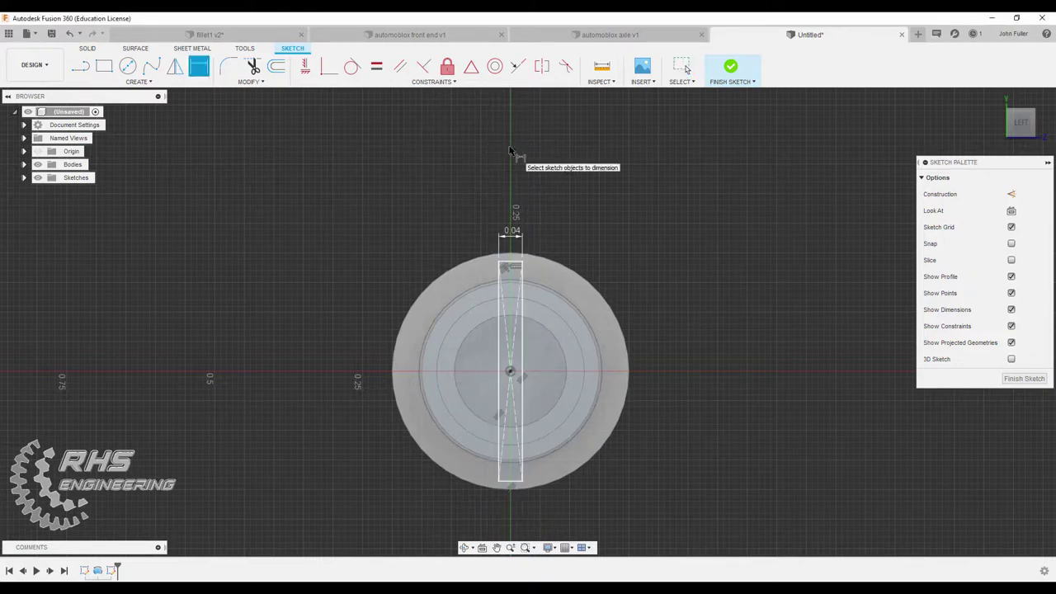
{"action": "left_click", "coordinate": [511, 264]}
{"action": "left_click", "coordinate": [509, 480]}
{"action": "left_click", "coordinate": [694, 390]}
{"action": "key", "text": "BackSpace"}
{"action": "key", "text": "Return"}
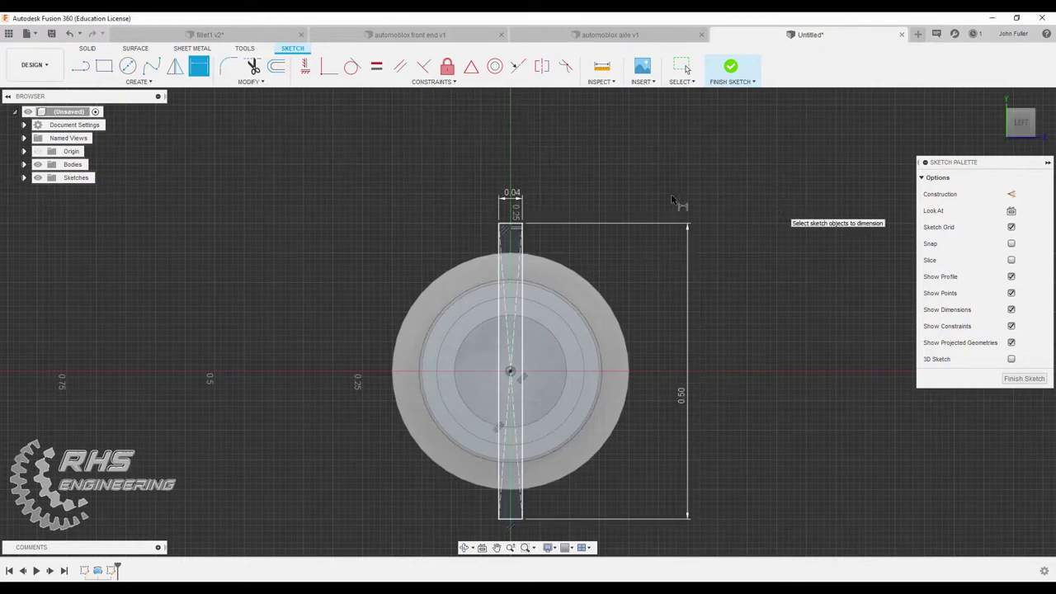
Extrude the rectangle's strip profiles as a -0.2 in cut into the axle's bored end
{"action": "left_click", "coordinate": [733, 70]}
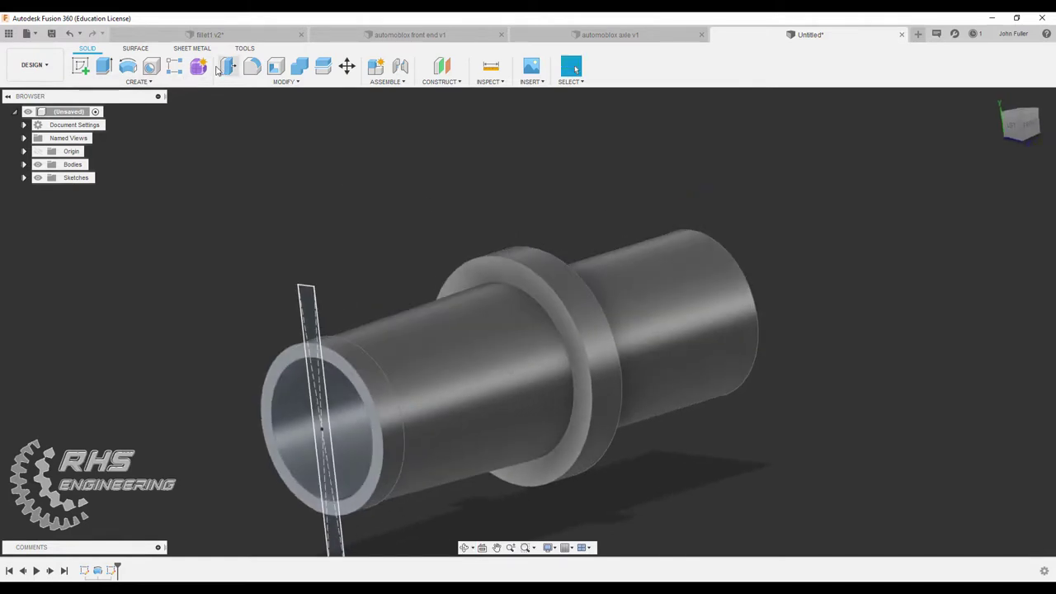
{"action": "left_click", "coordinate": [104, 65]}
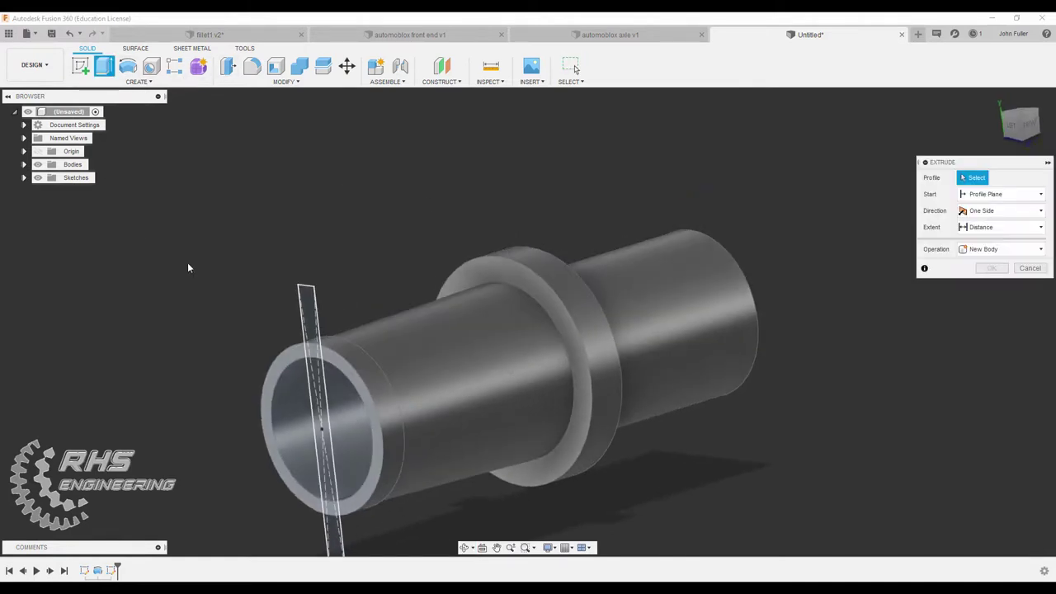
{"action": "left_click", "coordinate": [307, 323]}
{"action": "left_click", "coordinate": [314, 353]}
{"action": "left_click", "coordinate": [315, 363]}
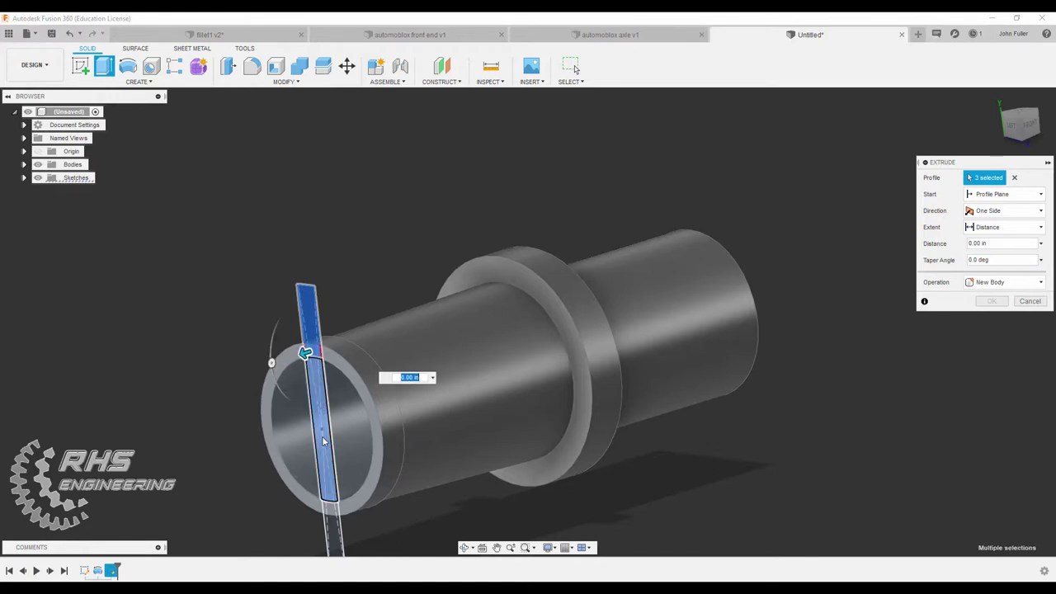
{"action": "left_click", "coordinate": [326, 512]}
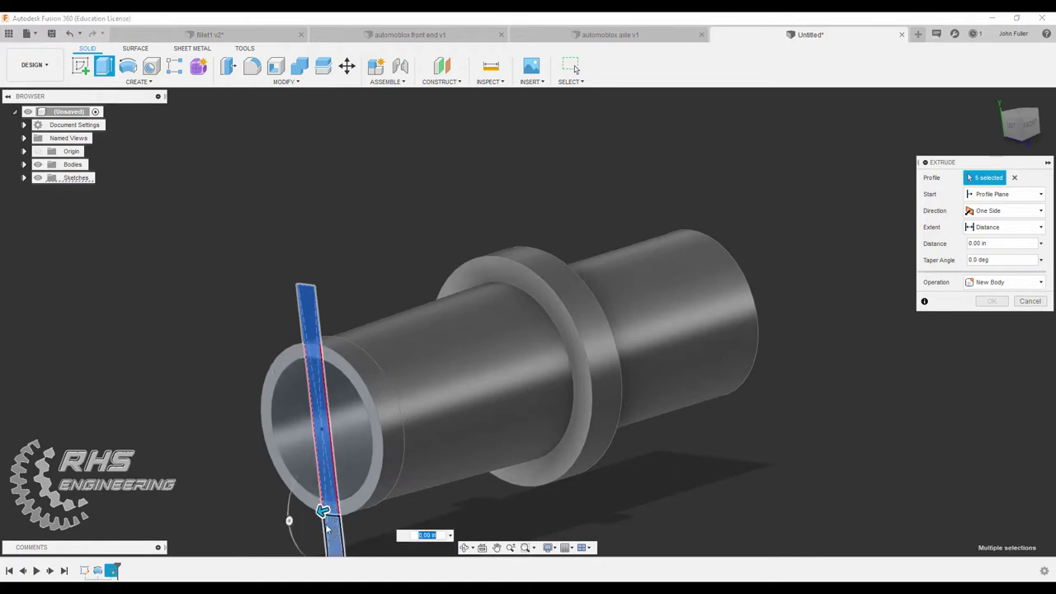
{"action": "left_click_drag", "start_coordinate": [318, 514], "coordinate": [397, 490]}
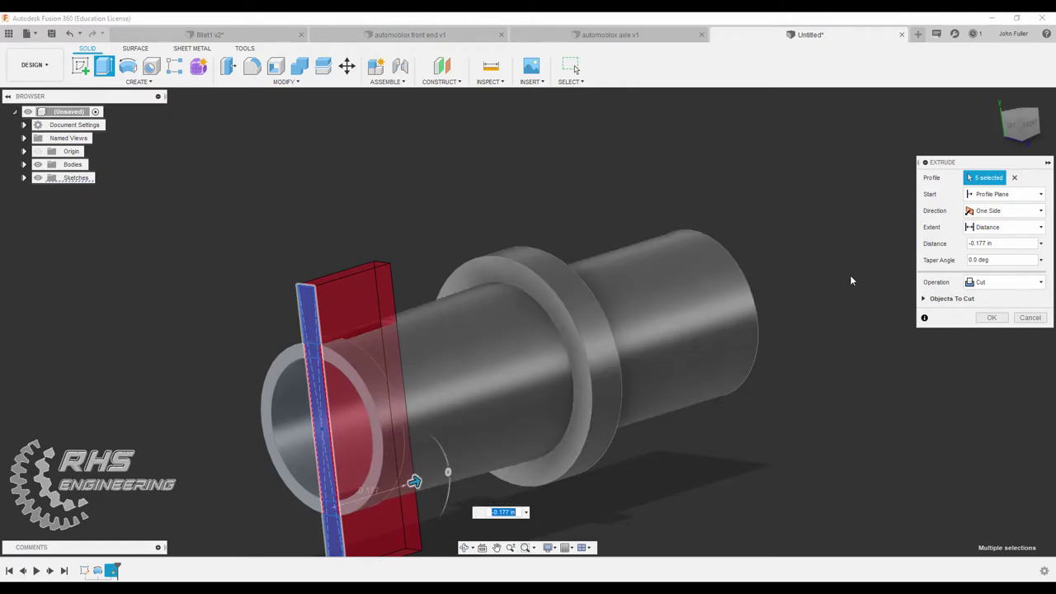
{"action": "left_click", "coordinate": [973, 243]}
{"action": "type", "text": "-0.2"}
{"action": "left_click", "coordinate": [995, 319]}
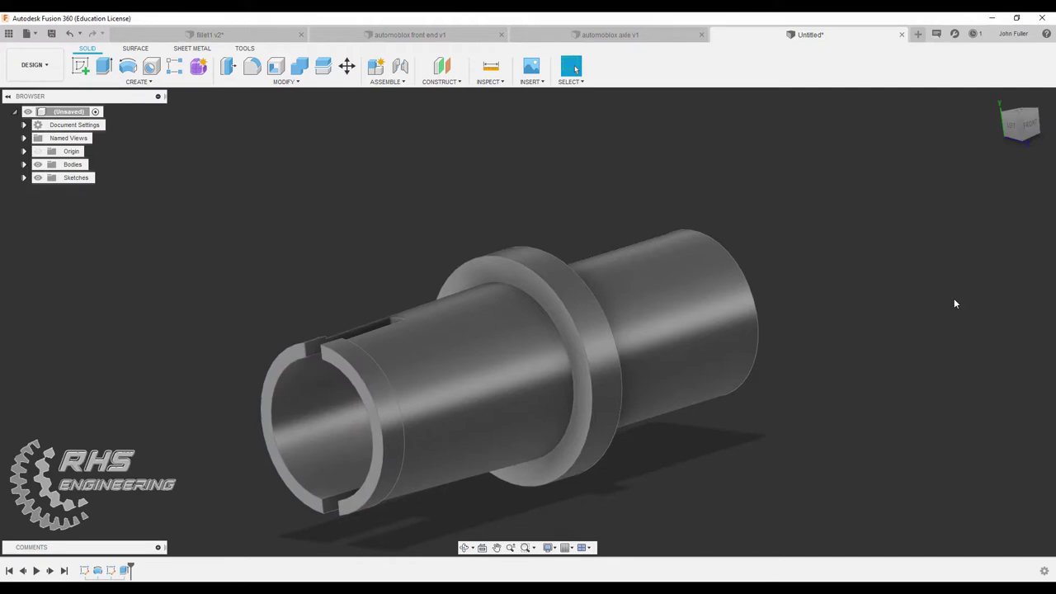
Apply the Paint - Enamel Glossy (Green) appearance to the axle body
{"action": "middle_click_drag", "start_coordinate": [812, 256], "coordinate": [882, 258], "text": "shift"}
{"action": "scroll", "coordinate": [806, 306], "scroll_direction": "down", "scroll_amount": 2}
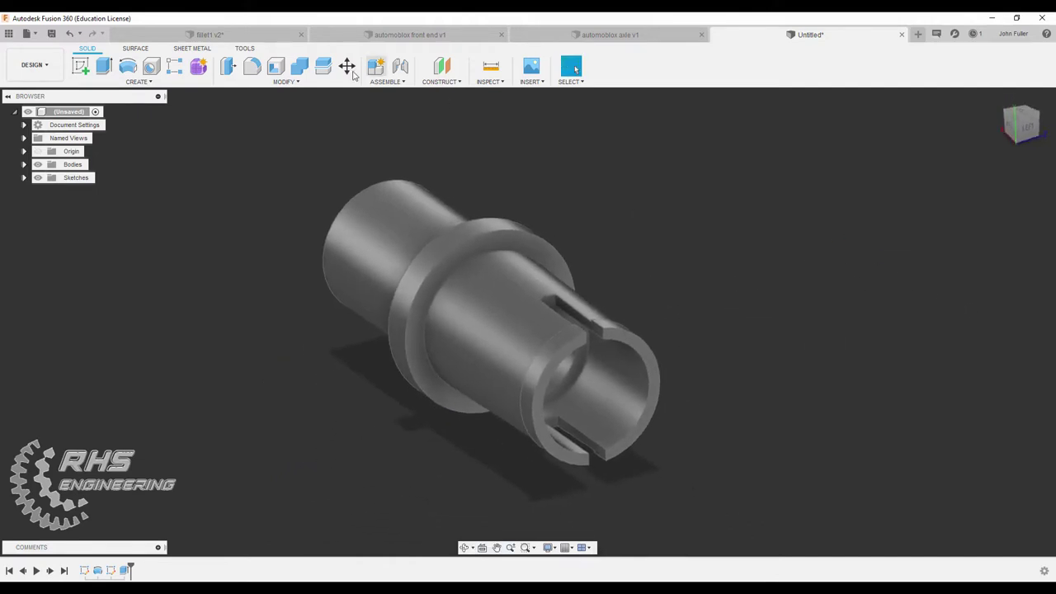
{"action": "left_click", "coordinate": [285, 81]}
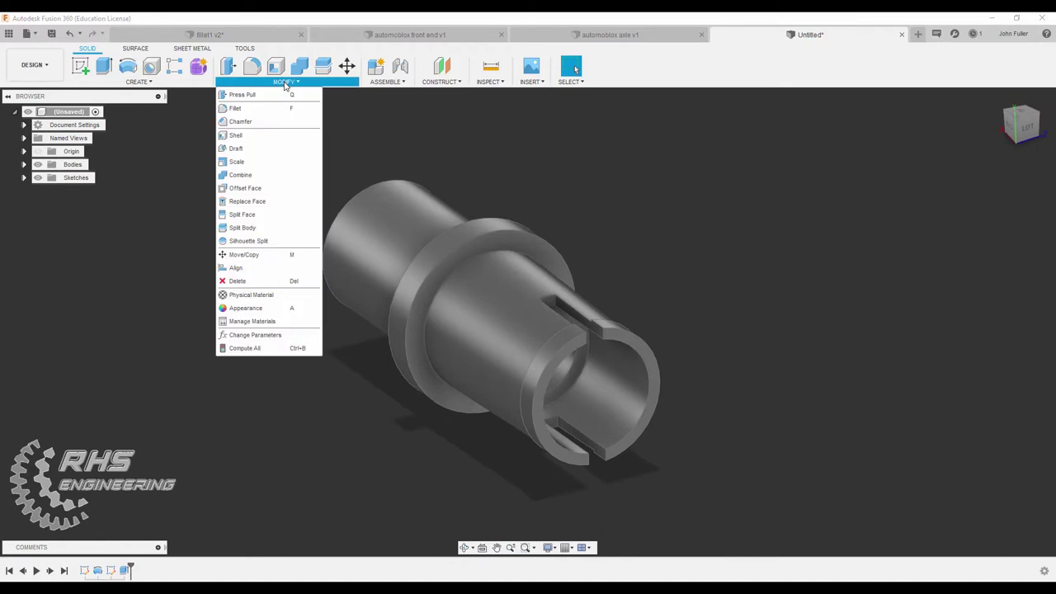
{"action": "left_click", "coordinate": [251, 310]}
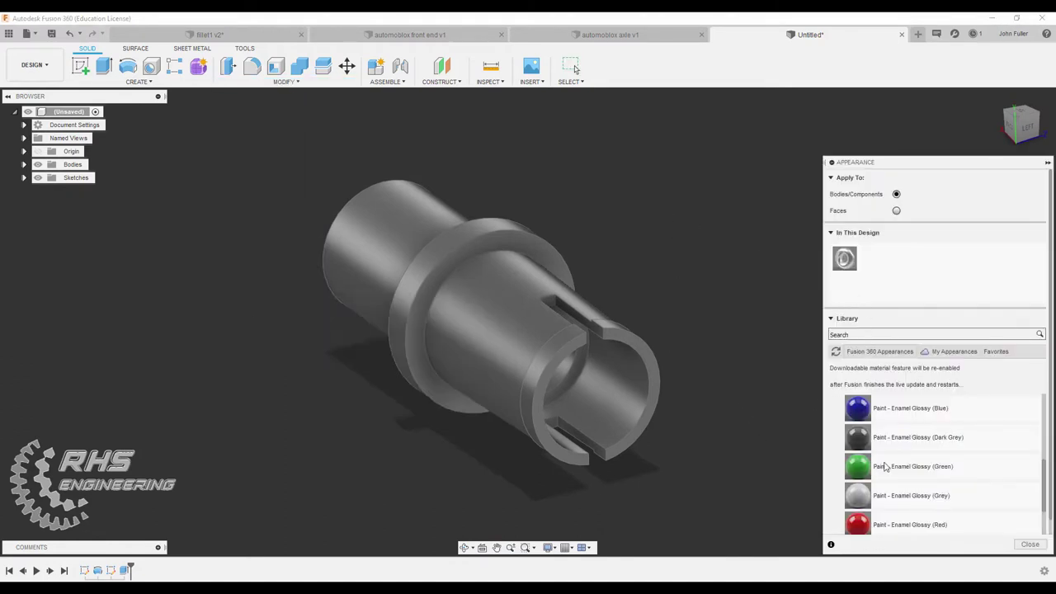
{"action": "left_click_drag", "start_coordinate": [895, 471], "coordinate": [535, 336]}
{"action": "left_click", "coordinate": [1031, 545]}
Assign ABS Plastic as the axle's physical material
{"action": "left_click", "coordinate": [284, 81]}
{"action": "key", "text": "ctrl+z"}
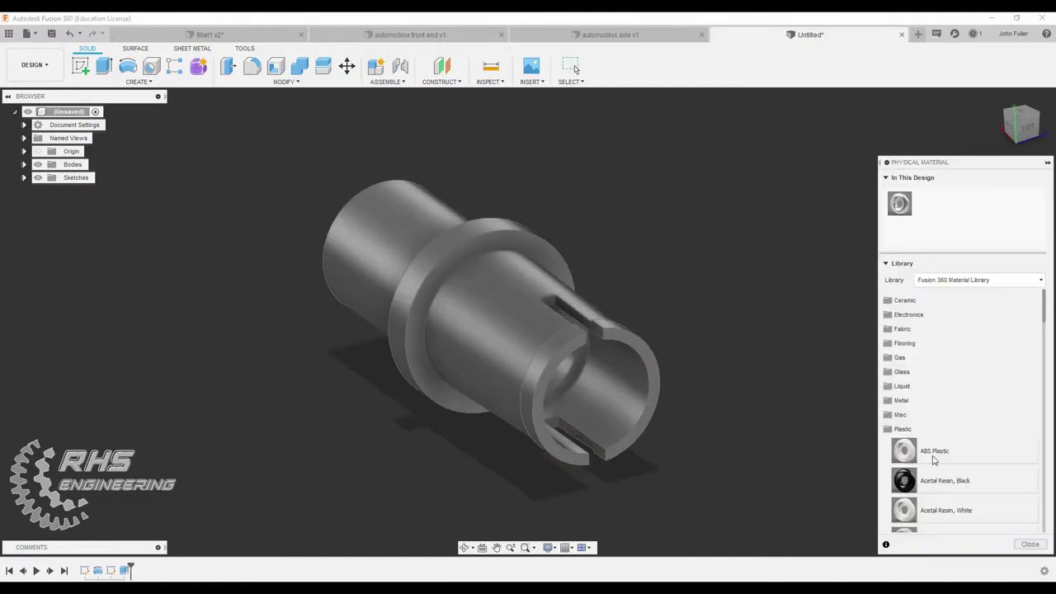
{"action": "left_click_drag", "start_coordinate": [935, 460], "coordinate": [558, 363]}
{"action": "left_click", "coordinate": [1030, 544]}
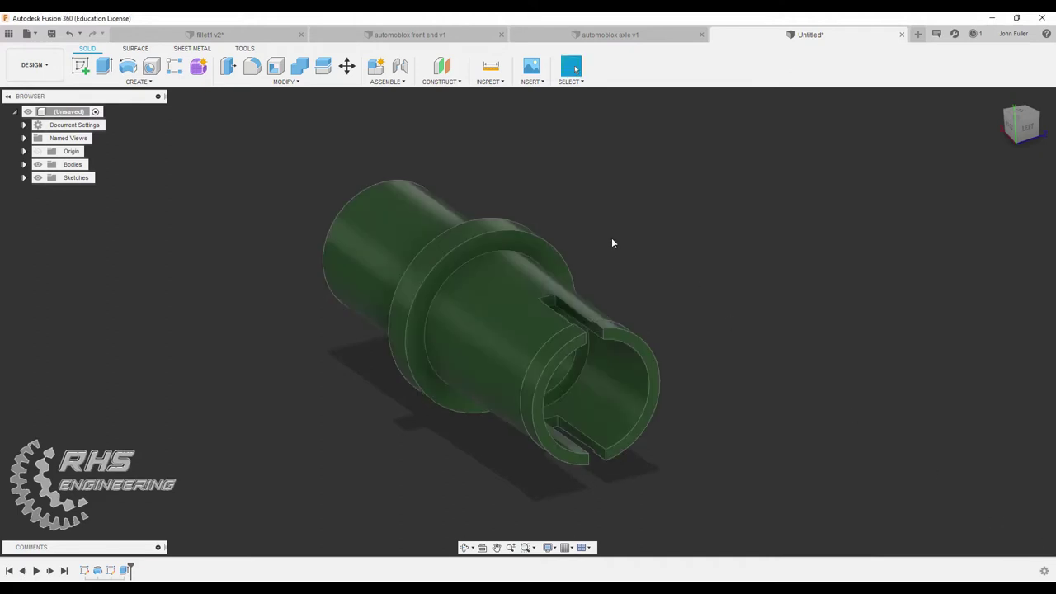
{"action": "middle_click_drag", "start_coordinate": [769, 260], "coordinate": [661, 244], "text": "shift"}
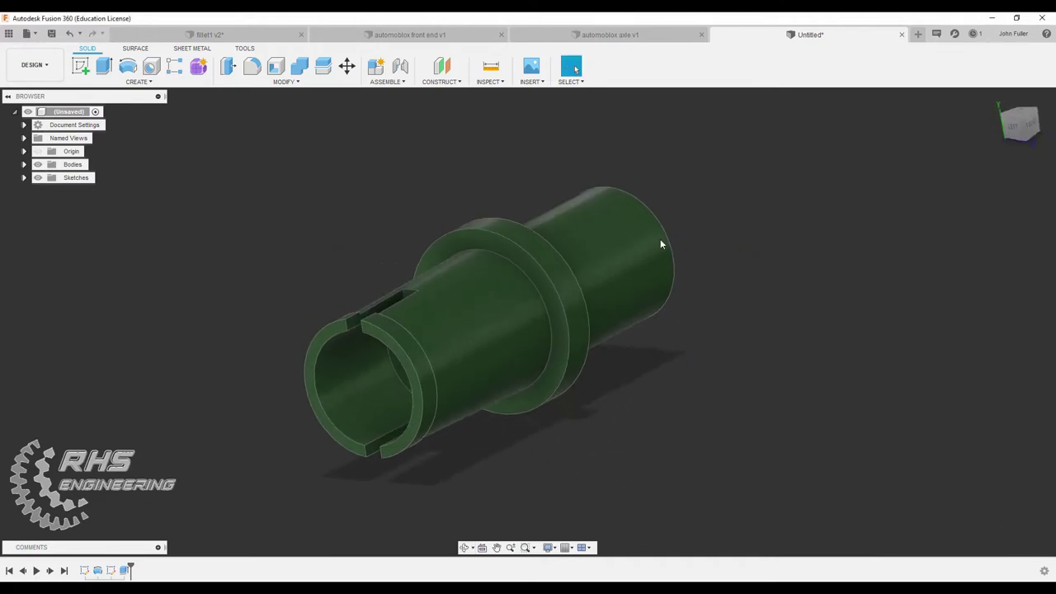
{"action": "right_click", "coordinate": [86, 121]}
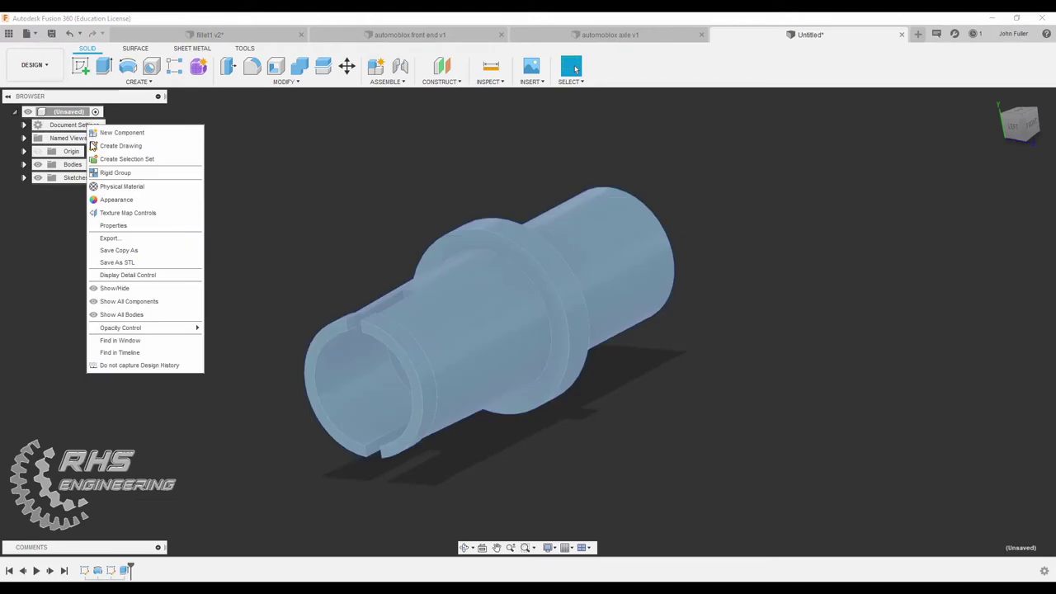
{"action": "left_click", "coordinate": [112, 225]}
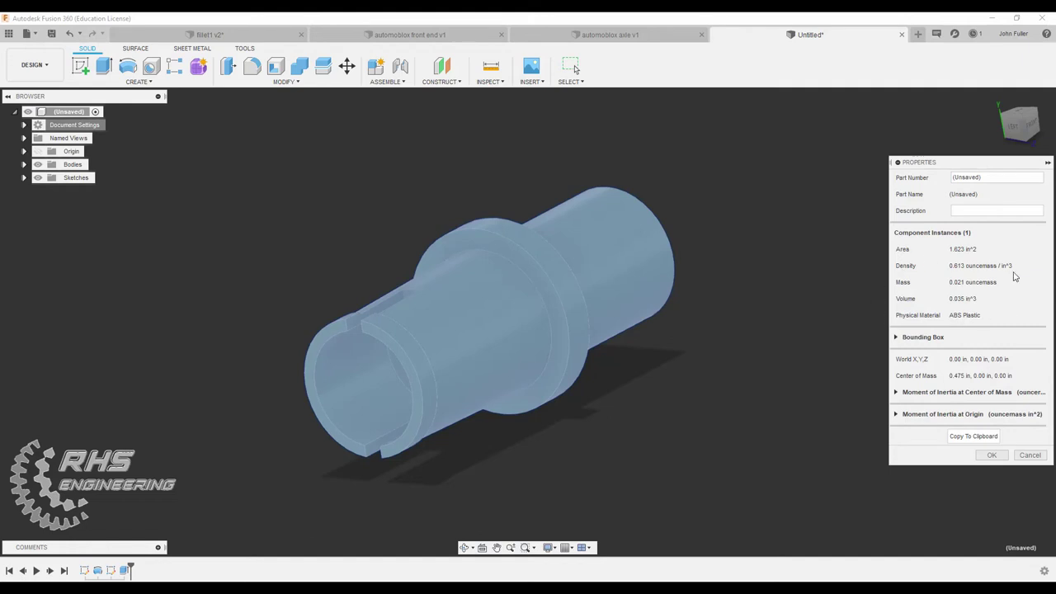
{"action": "left_click", "coordinate": [809, 283]}
{"action": "left_click", "coordinate": [991, 455]}
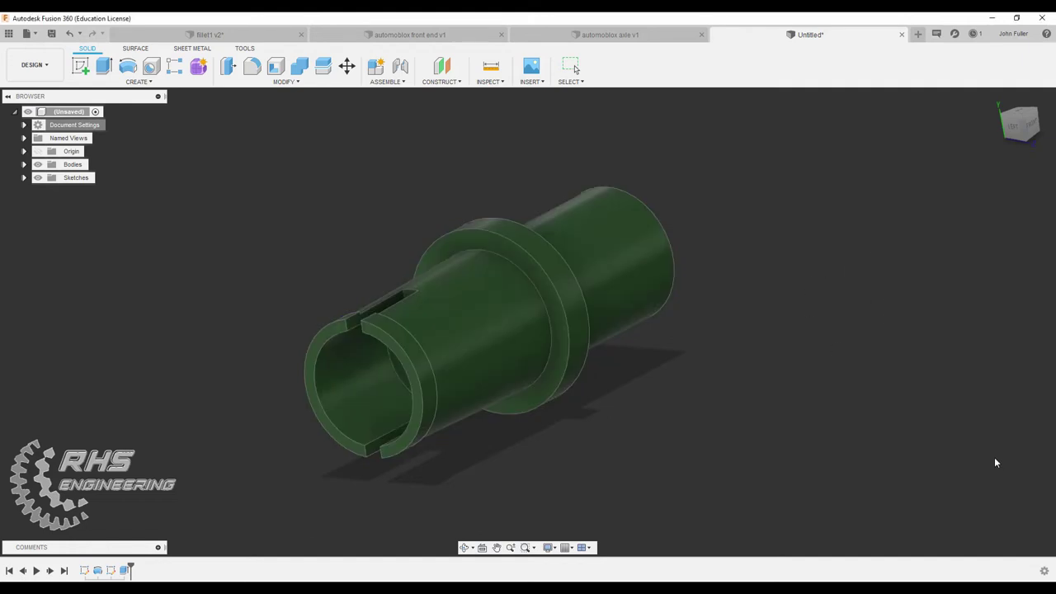